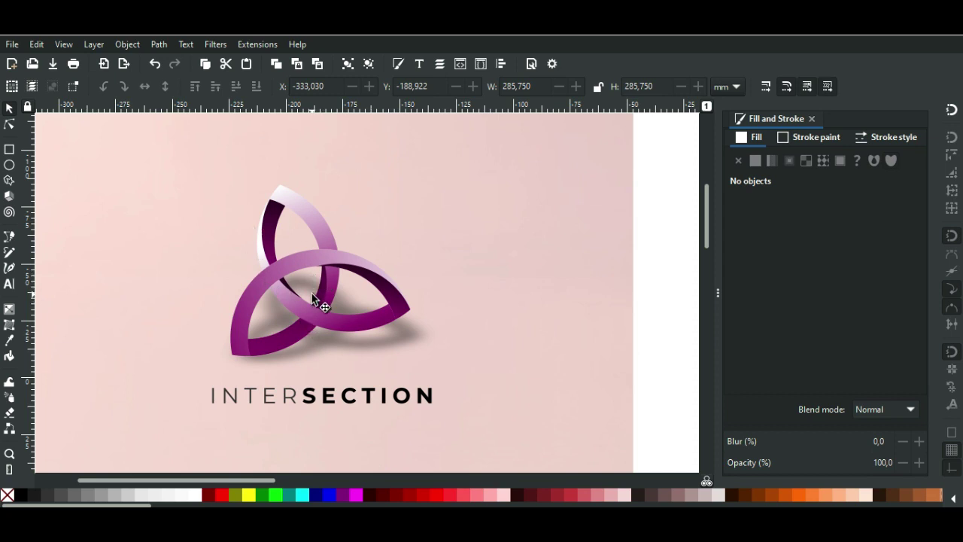
# Nudge the pink INTERSECTION reference logo group slightly to the right
pyautogui.moveTo(312, 293); pyautogui.dragTo(327, 288)
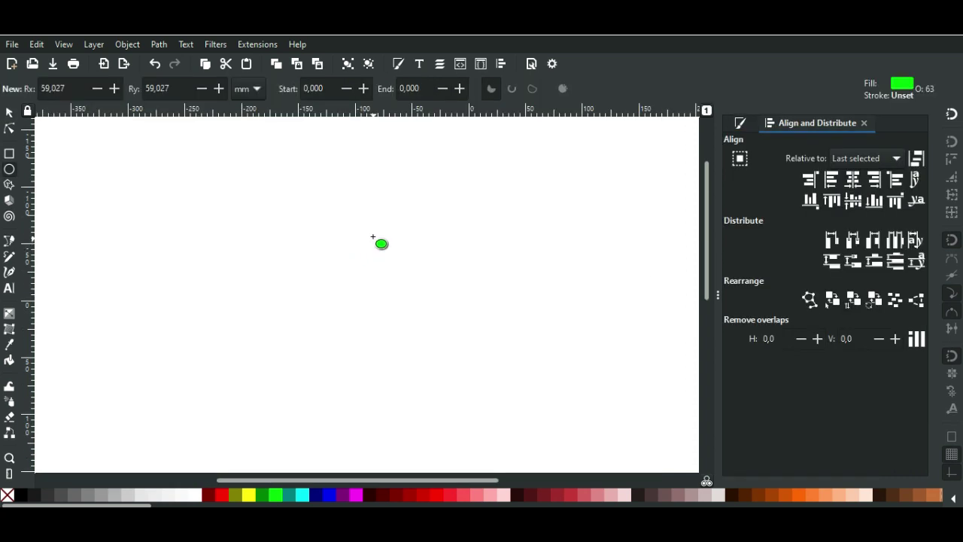
# Draw a green circle and lower its opacity to about 52%
pyautogui.moveTo(370, 233); pyautogui.dragTo(452, 317)
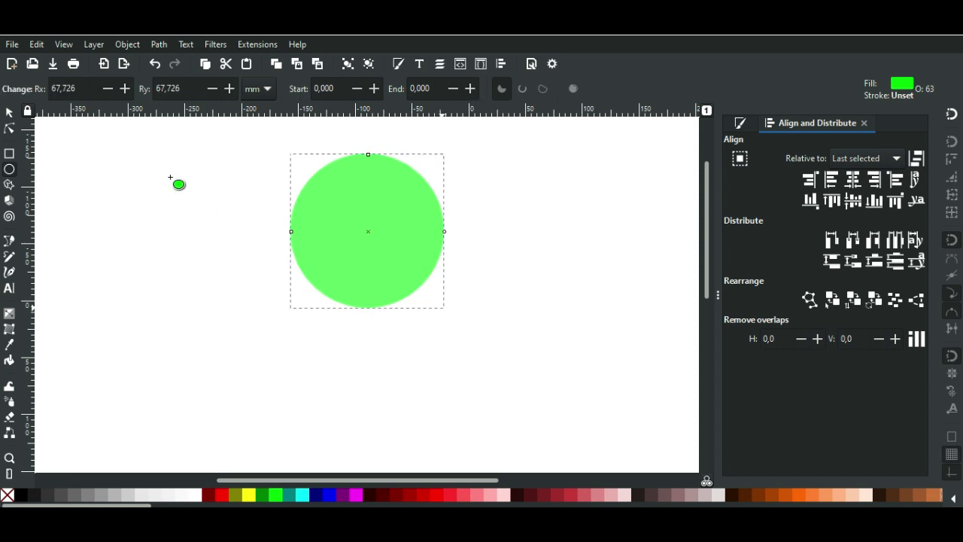
pyautogui.click(9, 113)
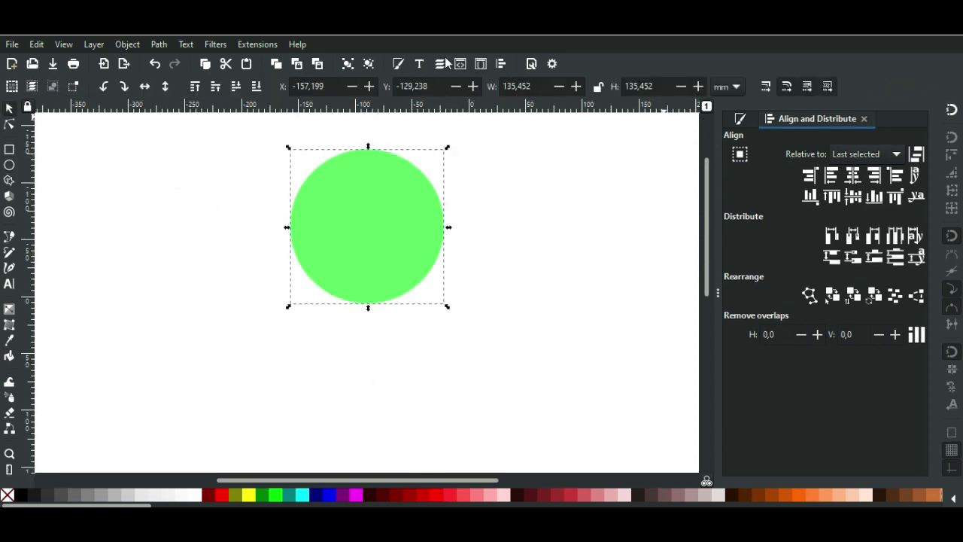
pyautogui.click(399, 66)
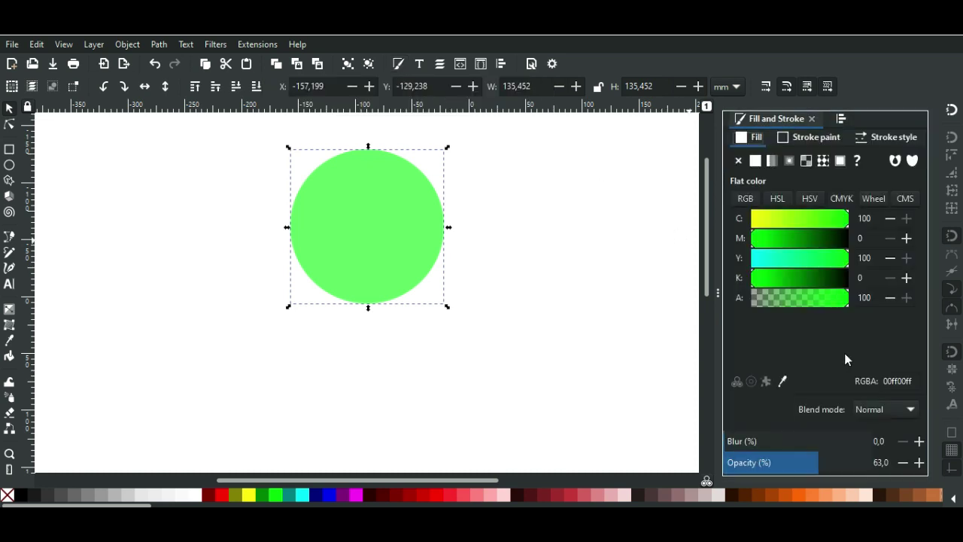
pyautogui.moveTo(817, 463)
pyautogui.mouseDown()
pyautogui.moveTo(907, 466)
pyautogui.moveTo(802, 462)
pyautogui.mouseUp()
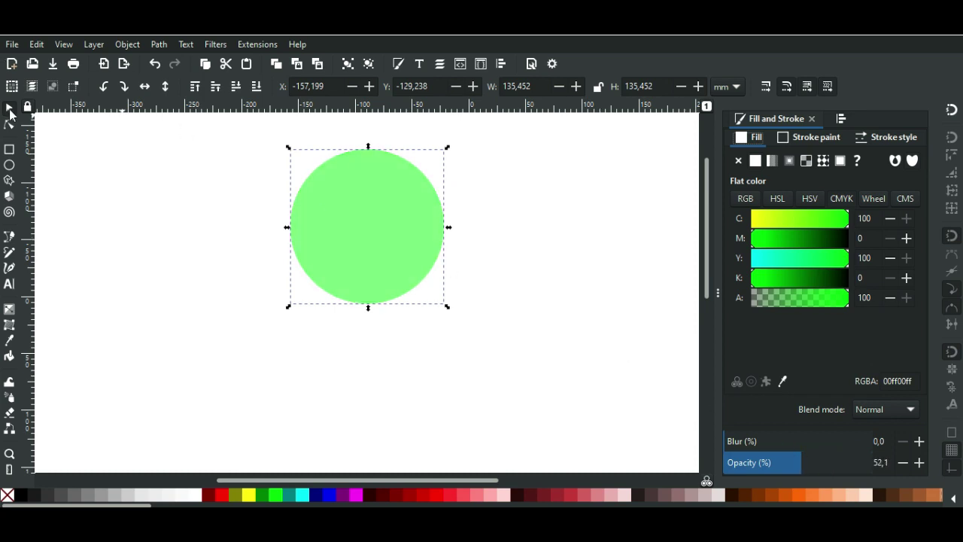
pyautogui.click(69, 173)
# Duplicate the circle, colour the copy red and shrink it around its centre to about 108 mm
pyautogui.click(390, 230)
pyautogui.rightClick(390, 223)
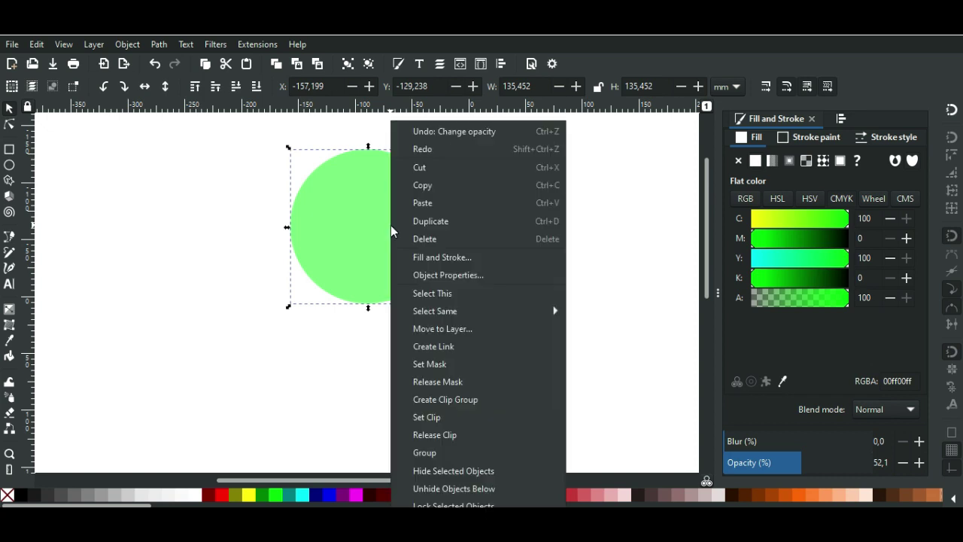
pyautogui.press('Escape')
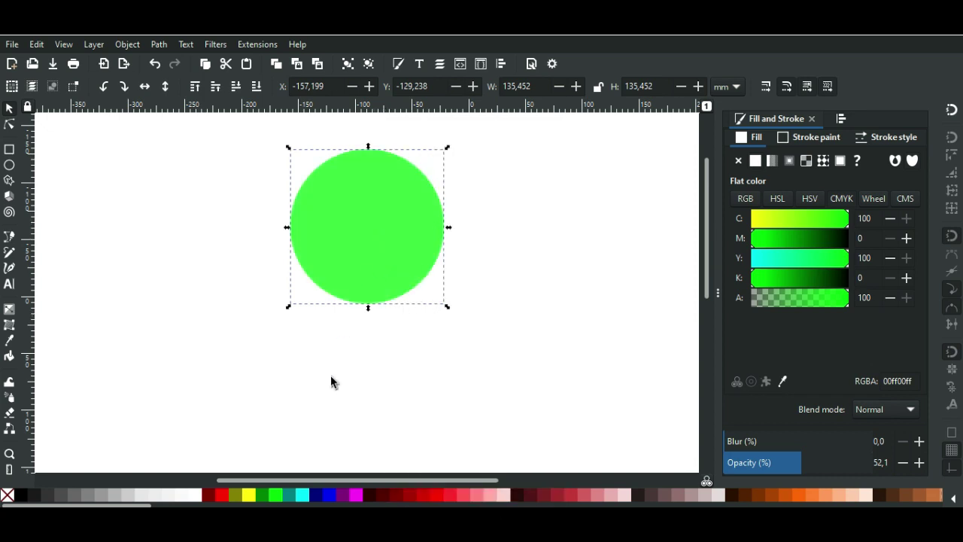
pyautogui.click(224, 498)
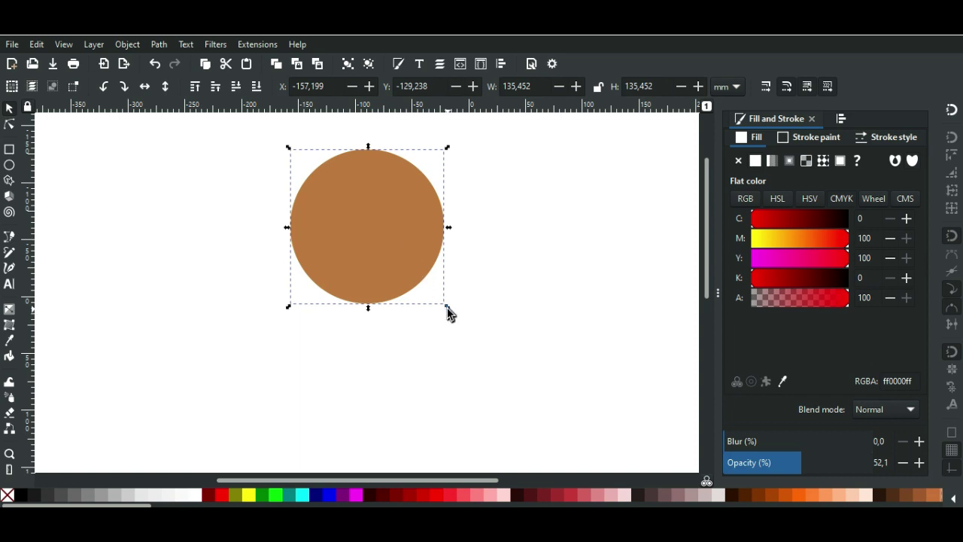
pyautogui.moveTo(447, 306); pyautogui.dragTo(440, 303)
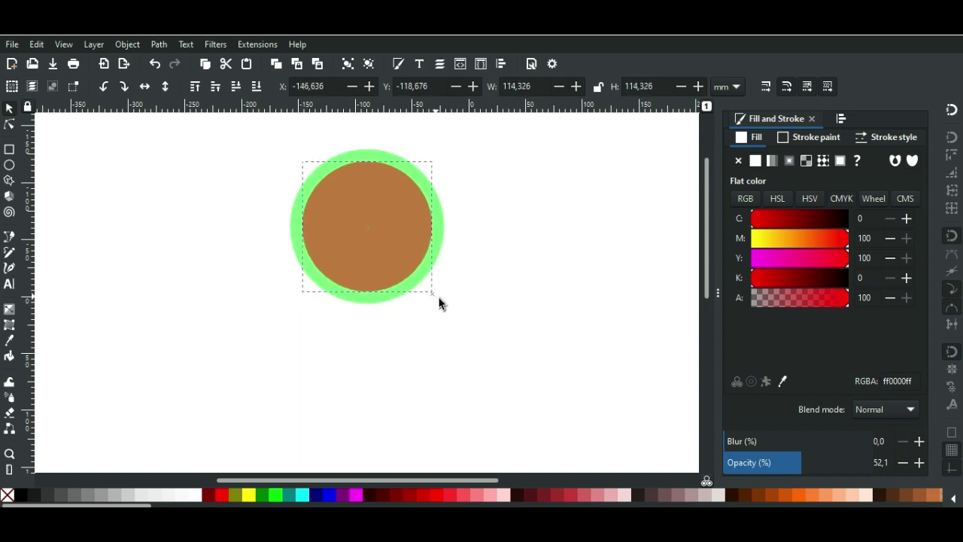
pyautogui.moveTo(440, 304); pyautogui.dragTo(432, 298)
pyautogui.click(498, 293)
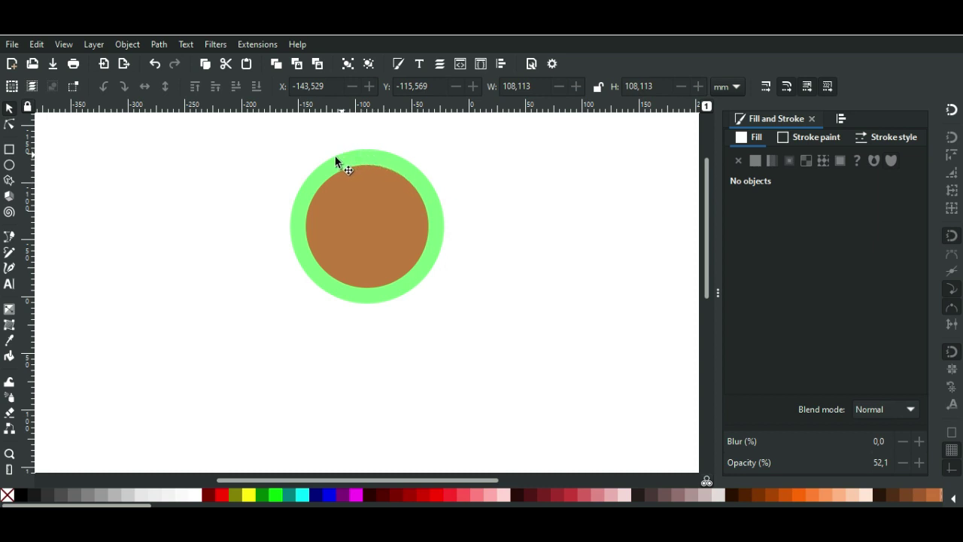
pyautogui.click(384, 214)
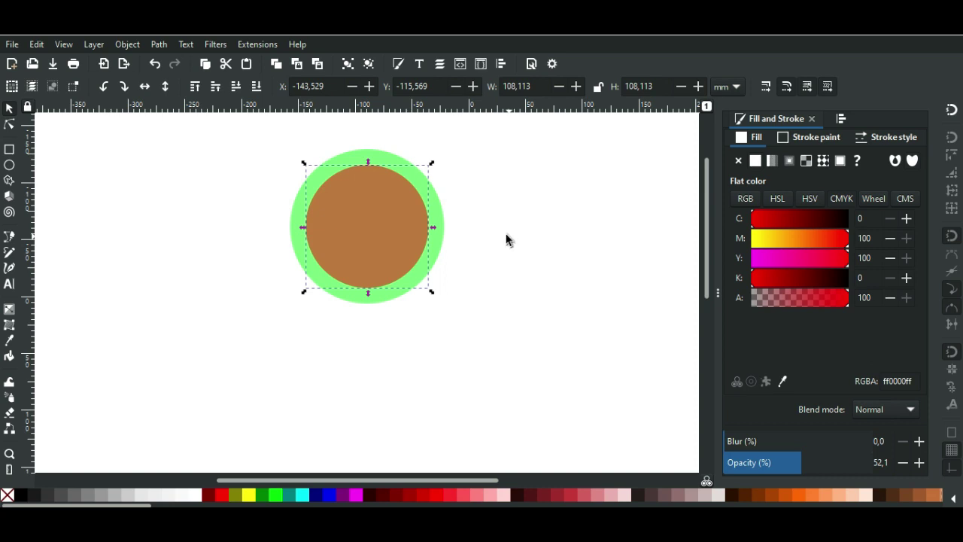
# Subtract the red circle from the green one with Path > Difference
pyautogui.click(440, 214)
pyautogui.click(161, 44)
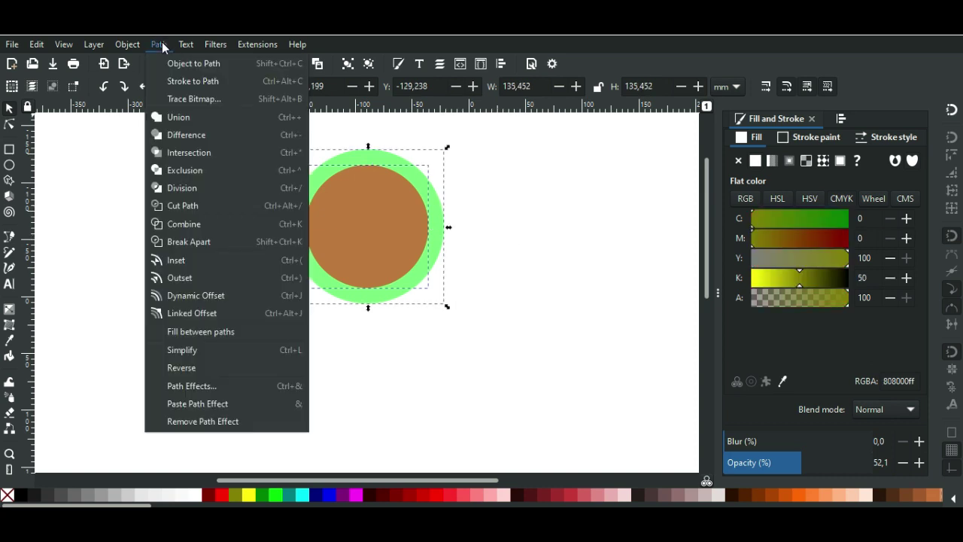
pyautogui.click(193, 134)
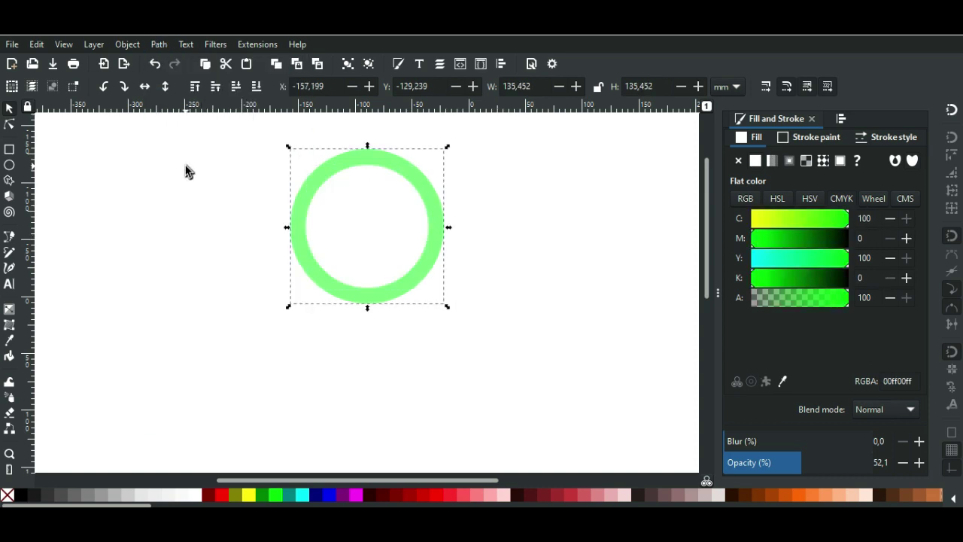
# Duplicate the green ring and colour the copy red
pyautogui.rightClick(399, 167)
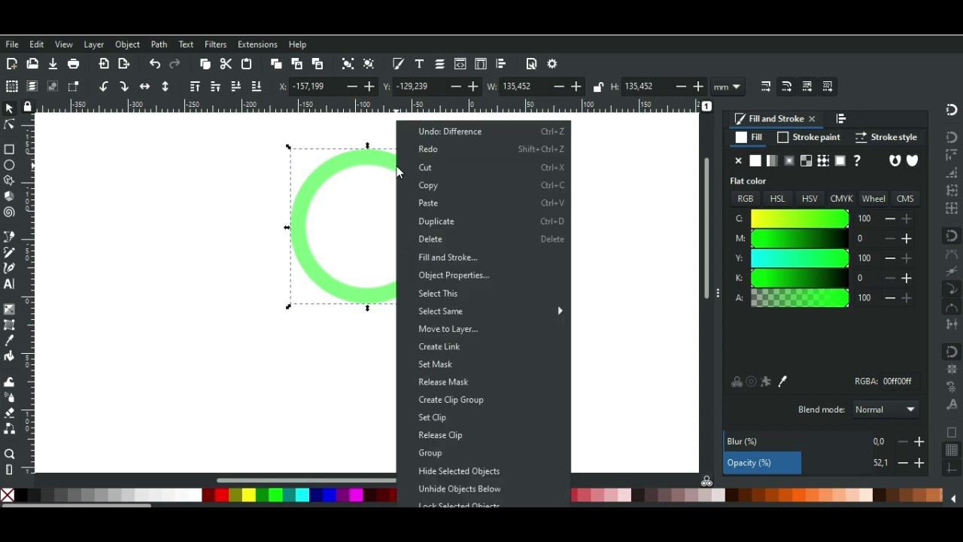
pyautogui.click(438, 223)
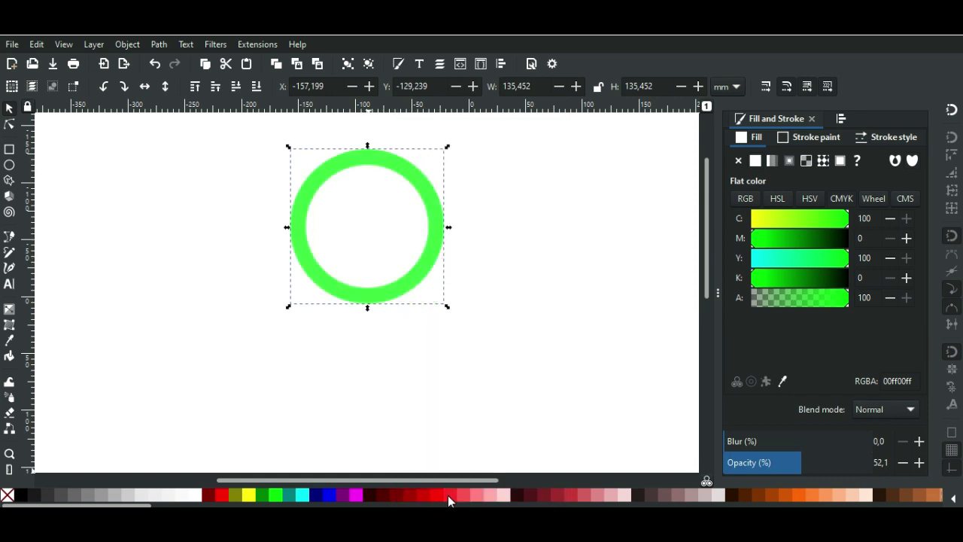
pyautogui.click(447, 495)
# Move the red ring right over the green, then add a cyan duplicate below to form a triangle
pyautogui.click(434, 494)
pyautogui.moveTo(415, 280)
pyautogui.mouseDown()
pyautogui.moveTo(508, 280)
pyautogui.moveTo(453, 368)
pyautogui.moveTo(434, 369)
pyautogui.mouseUp()
pyautogui.hotkey('ctrl', 'd')
pyautogui.click(302, 494)
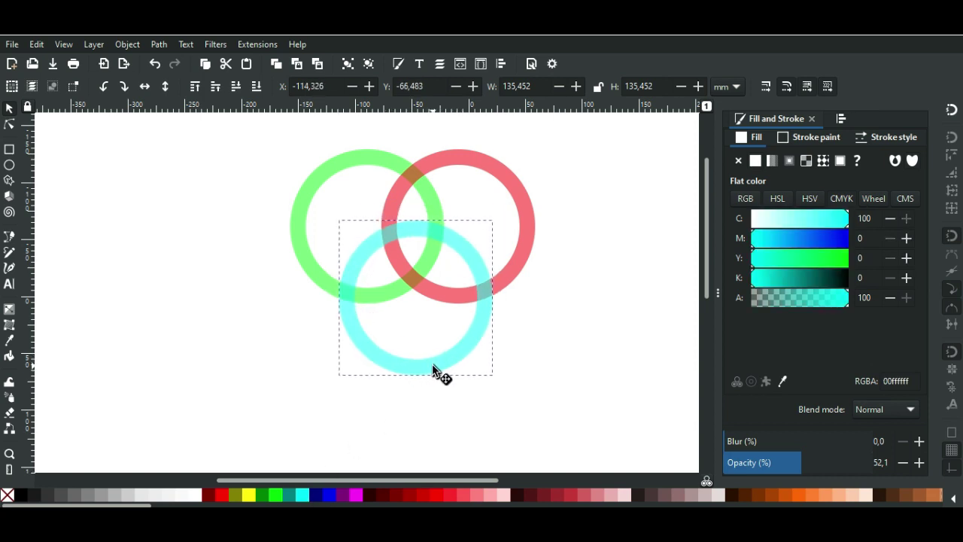
pyautogui.hscroll(2, 443, 253)
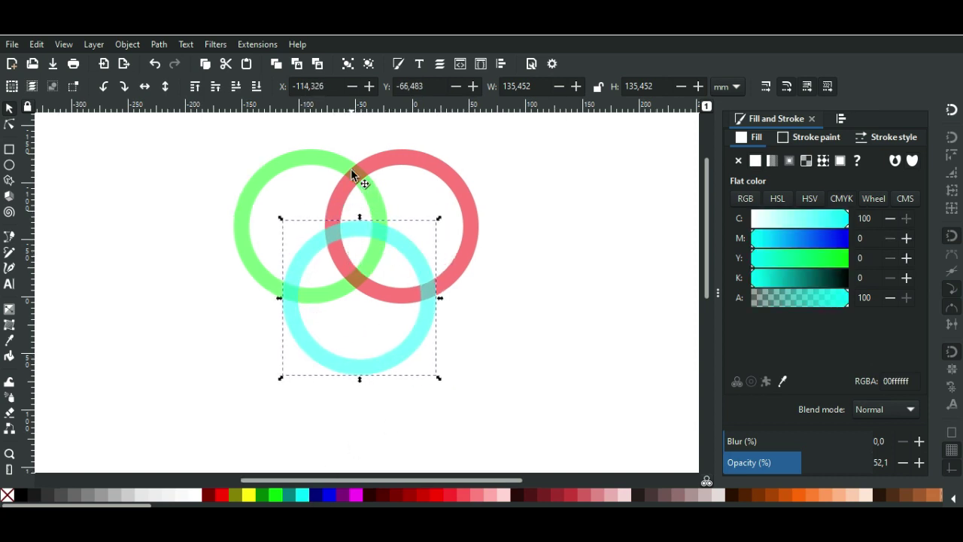
pyautogui.click(518, 322)
pyautogui.scroll(2, 353, 184)
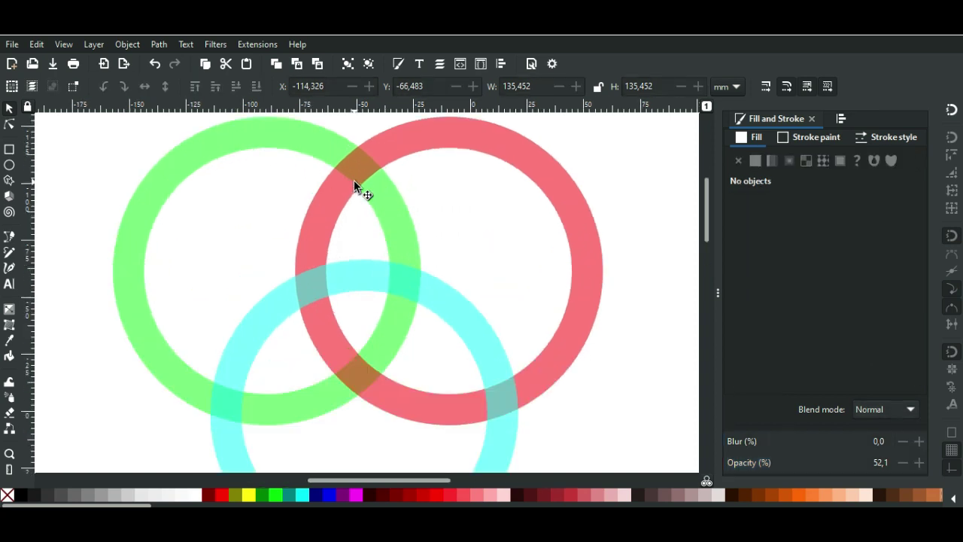
pyautogui.scroll(-1, 354, 184)
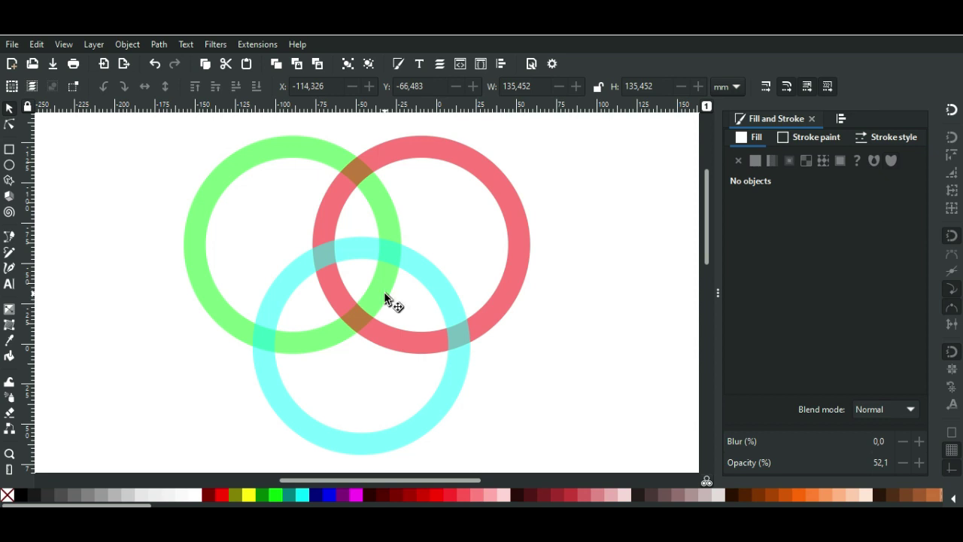
pyautogui.scroll(-1, 384, 291)
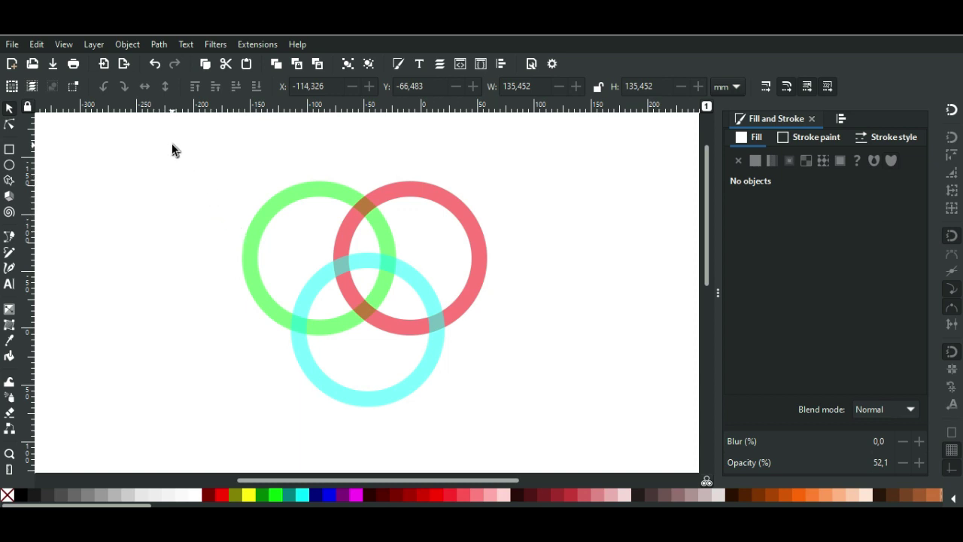
# Select all three rings and combine them into a single cyan path
pyautogui.moveTo(172, 151); pyautogui.dragTo(591, 449)
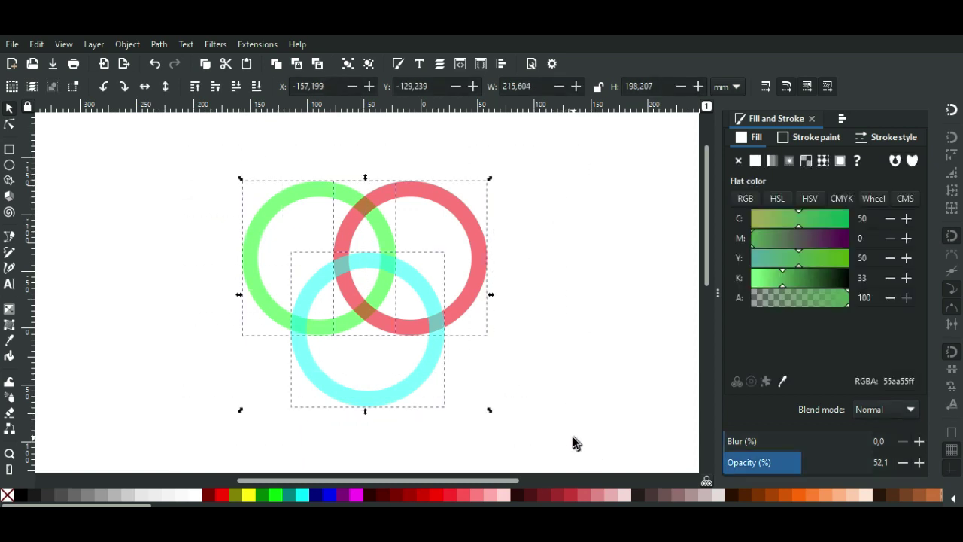
pyautogui.click(151, 42)
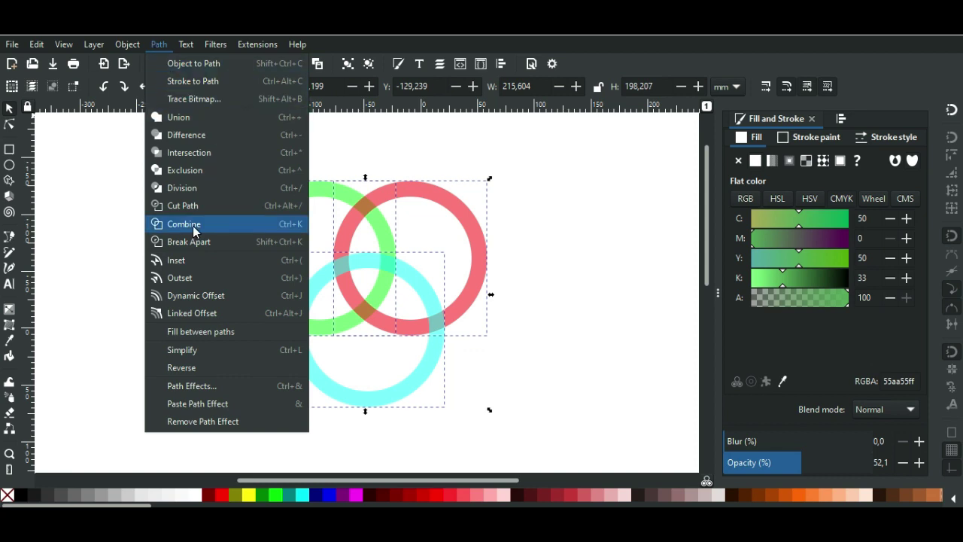
pyautogui.click(258, 224)
pyautogui.click(60, 152)
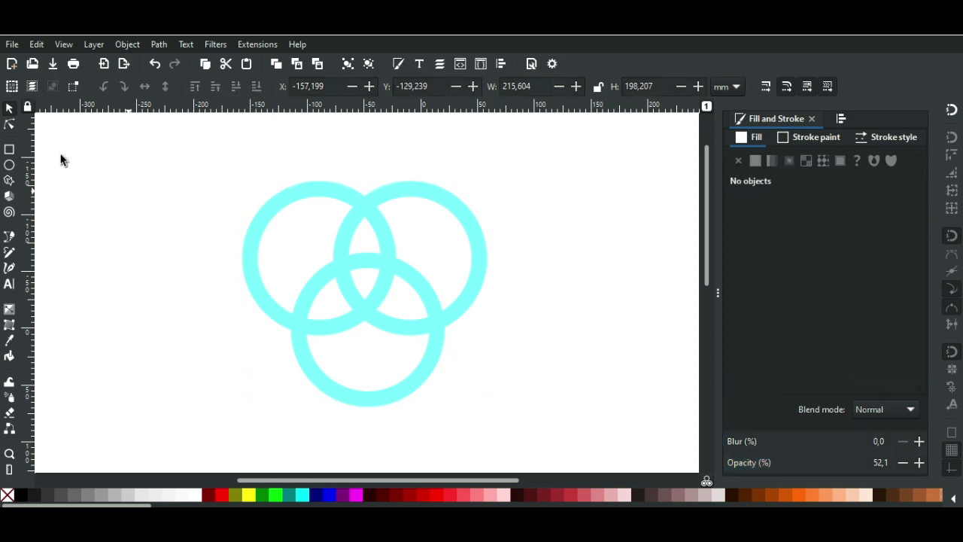
pyautogui.click(9, 149)
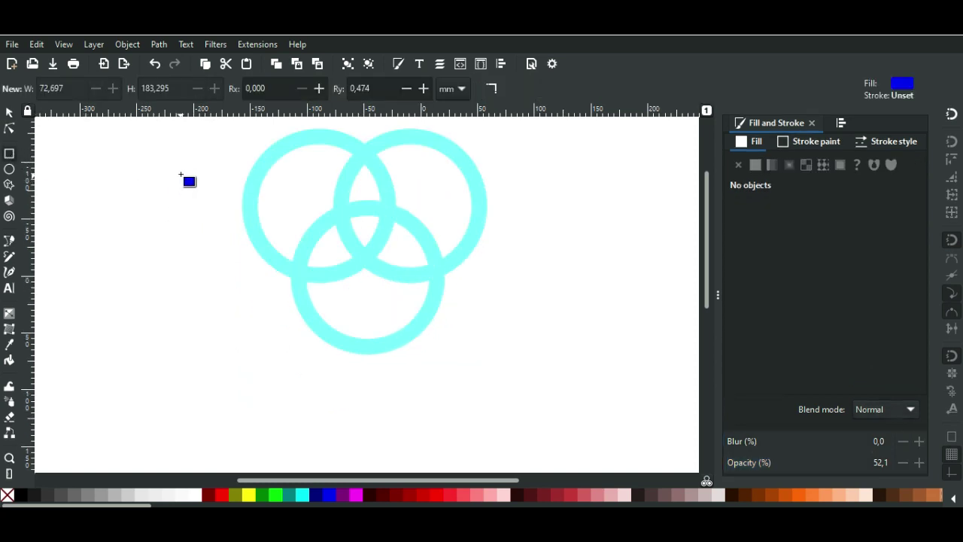
# Draw a large blue rectangle over the rings and send it behind them
pyautogui.moveTo(177, 156)
pyautogui.mouseDown()
pyautogui.moveTo(296, 227)
pyautogui.moveTo(560, 444)
pyautogui.mouseUp()
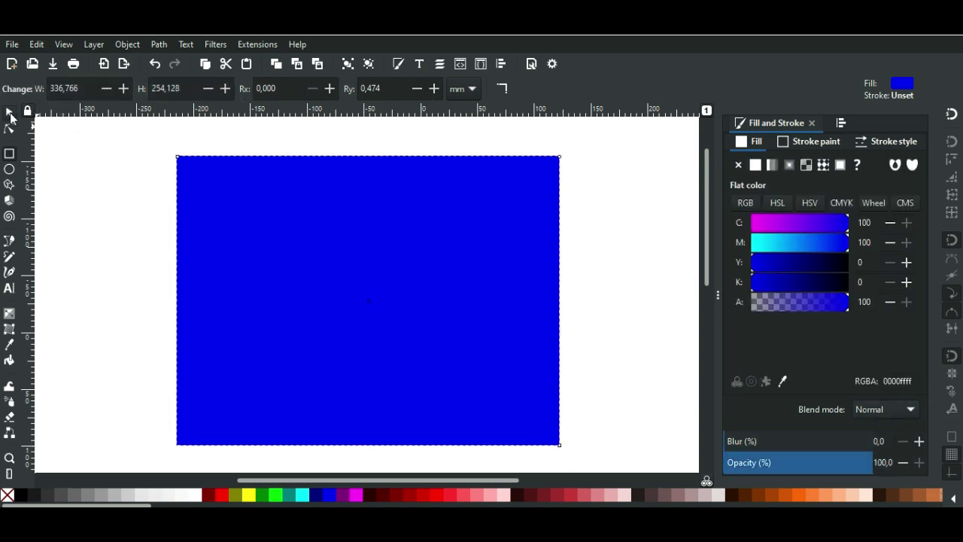
pyautogui.click(9, 113)
pyautogui.click(256, 87)
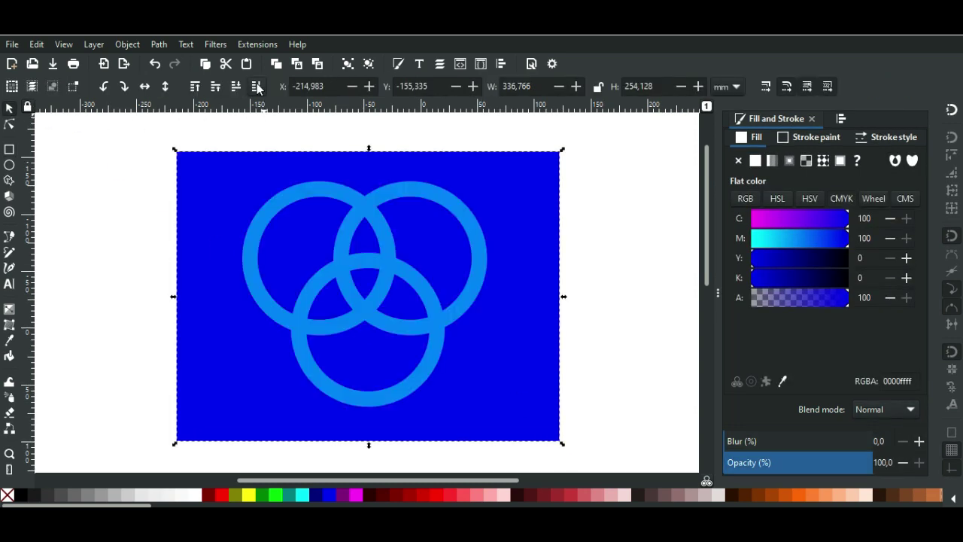
pyautogui.click(103, 192)
# Divide the rectangle along the combined rings and select the leftover background piece
pyautogui.click(362, 213)
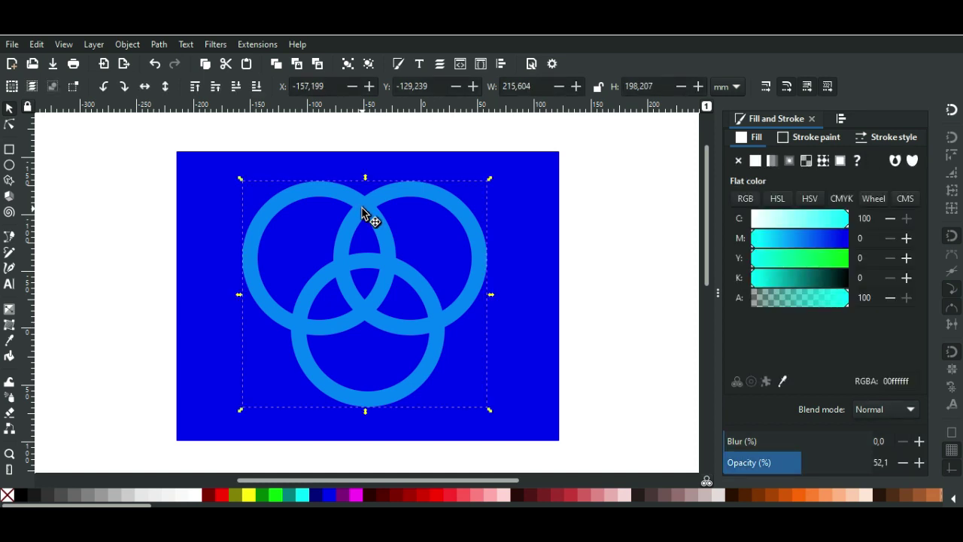
pyautogui.click(529, 196)
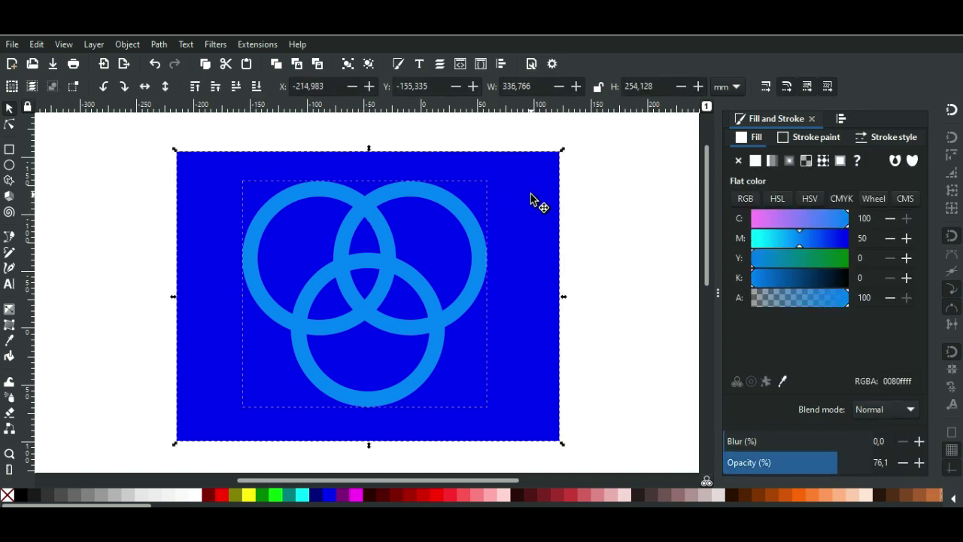
pyautogui.click(158, 45)
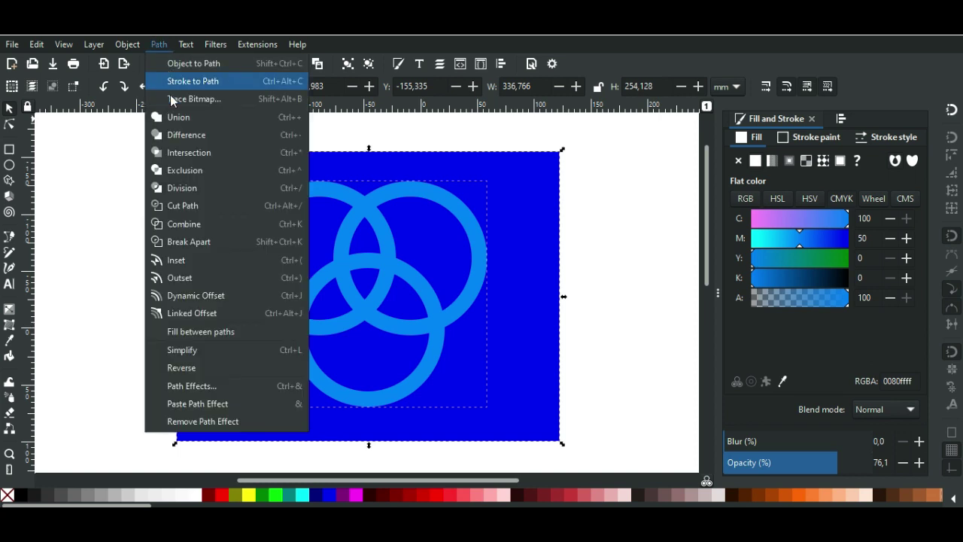
pyautogui.click(179, 188)
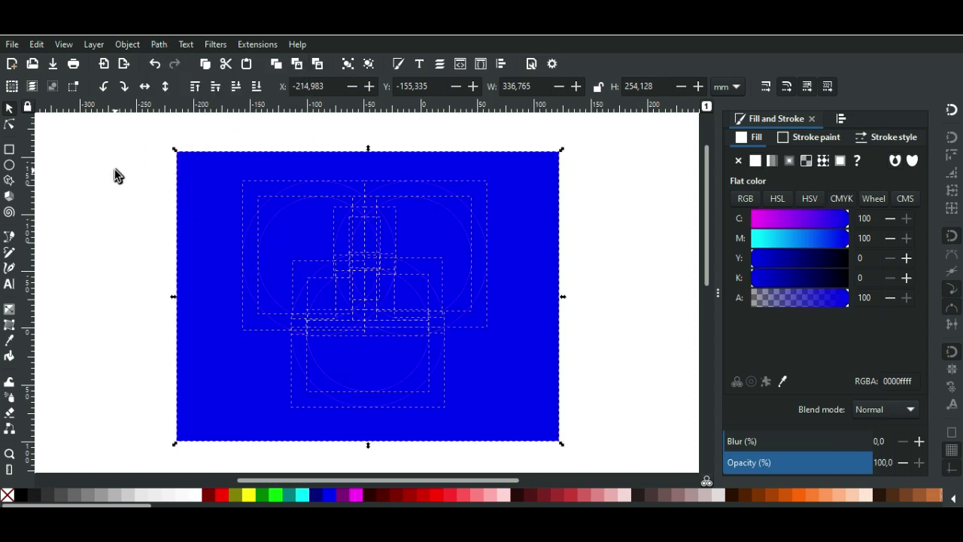
pyautogui.click(115, 170)
pyautogui.click(198, 177)
# Delete the rectangle background and test-remove a crescent piece, then restore it
pyautogui.press('Delete')
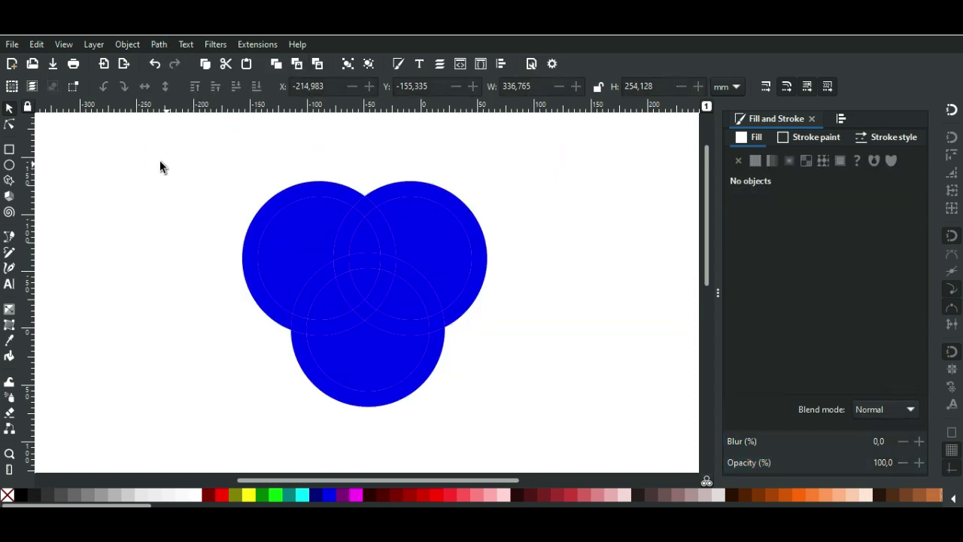
pyautogui.moveTo(155, 146); pyautogui.dragTo(512, 429)
pyautogui.click(191, 327)
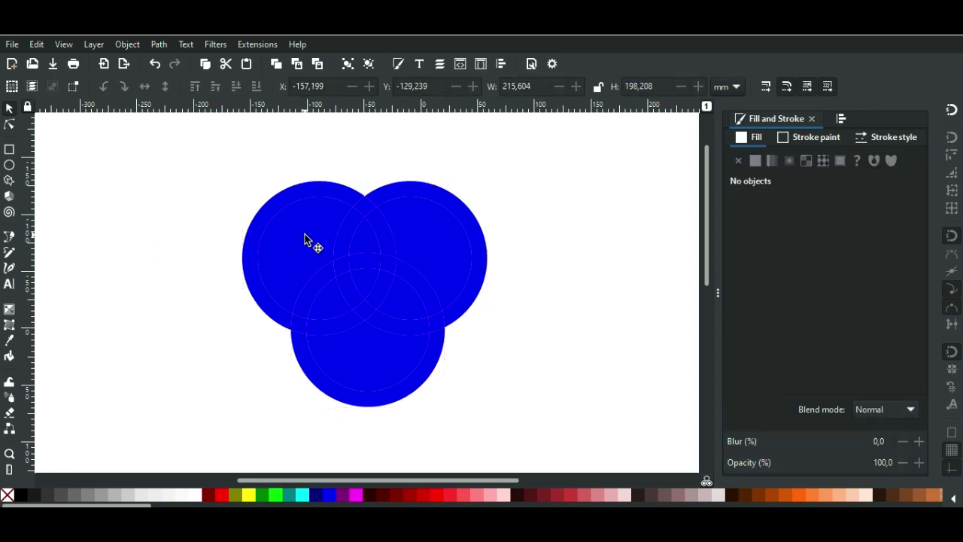
pyautogui.moveTo(307, 241); pyautogui.dragTo(188, 227)
pyautogui.press('Delete')
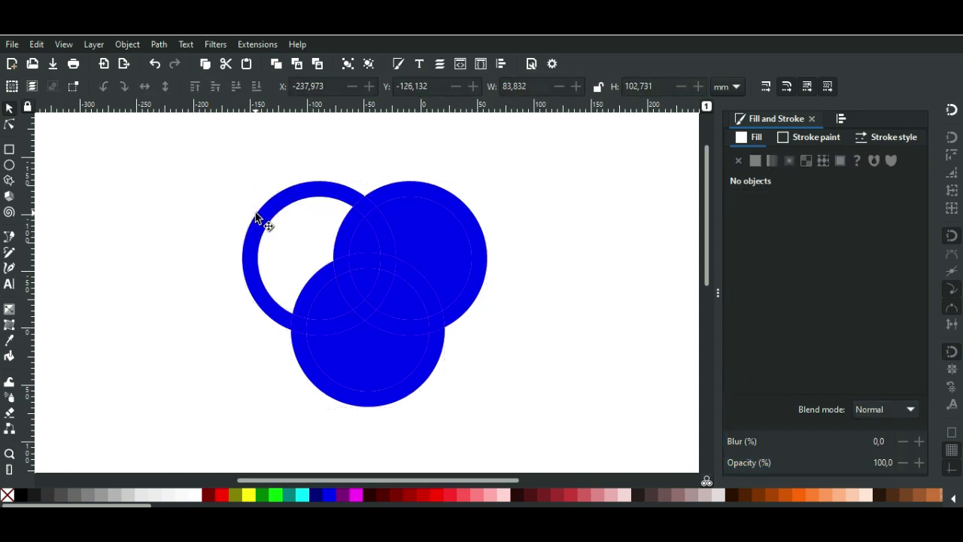
pyautogui.hotkey('ctrl', 'z')
pyautogui.hotkey('ctrl', 'z')
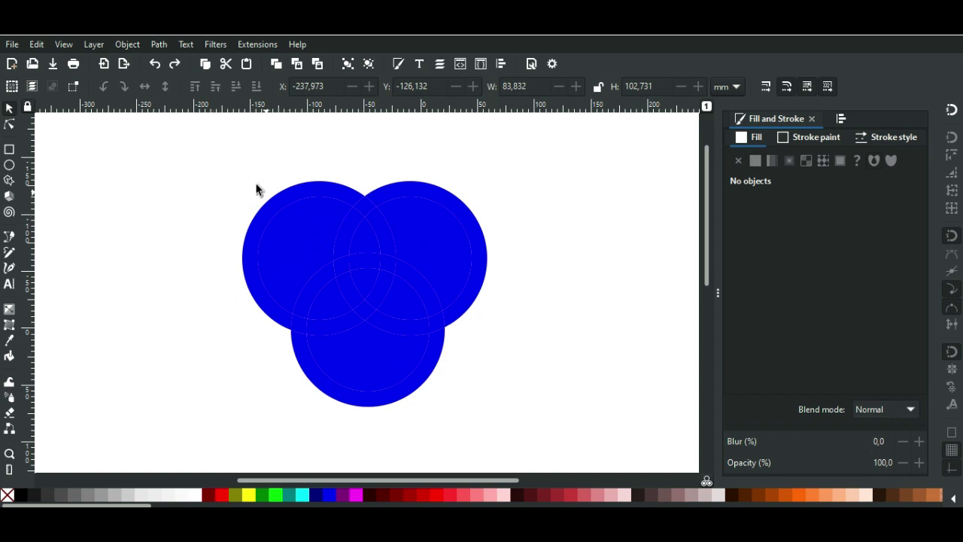
# Delete the inner pieces and outer rings of the upper-left and top-right circles
pyautogui.click(305, 230)
pyautogui.moveTo(298, 237); pyautogui.dragTo(164, 212)
pyautogui.press('Delete')
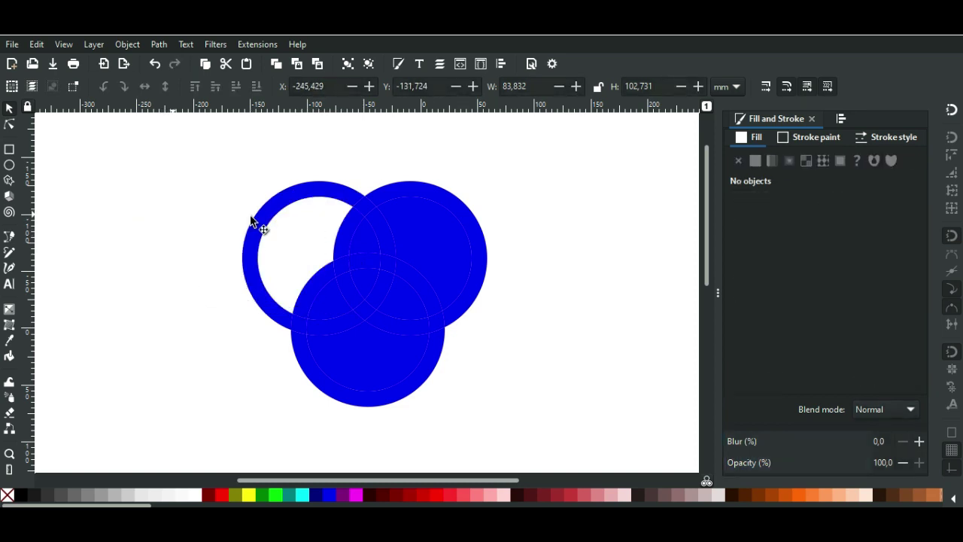
pyautogui.moveTo(292, 200); pyautogui.dragTo(221, 198)
pyautogui.press('Delete')
pyautogui.click(445, 244)
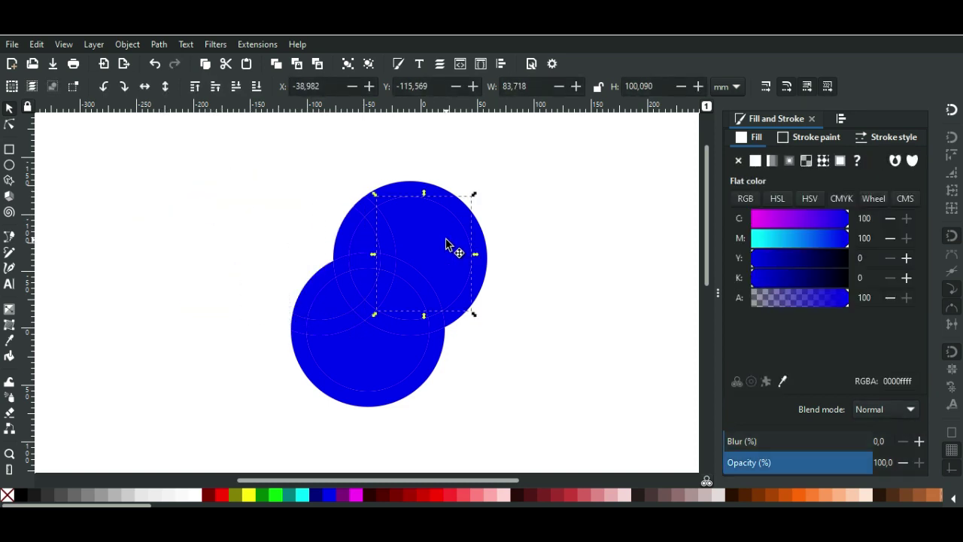
pyautogui.press('Delete')
pyautogui.click(462, 215)
pyautogui.press('Delete')
# Delete the lower circle's inner piece and outer ring, plus the filled lobe centres
pyautogui.click(383, 366)
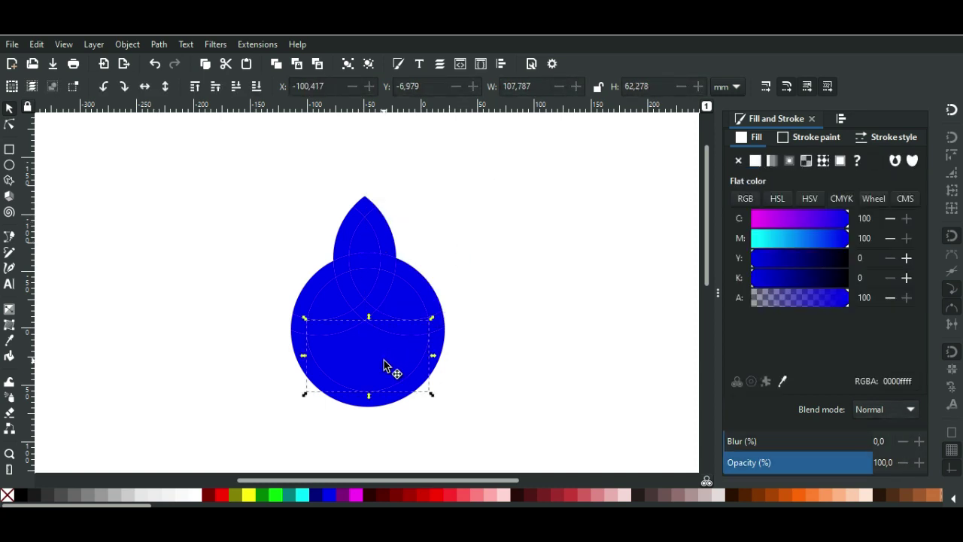
pyautogui.press('Delete')
pyautogui.click(402, 393)
pyautogui.press('Delete')
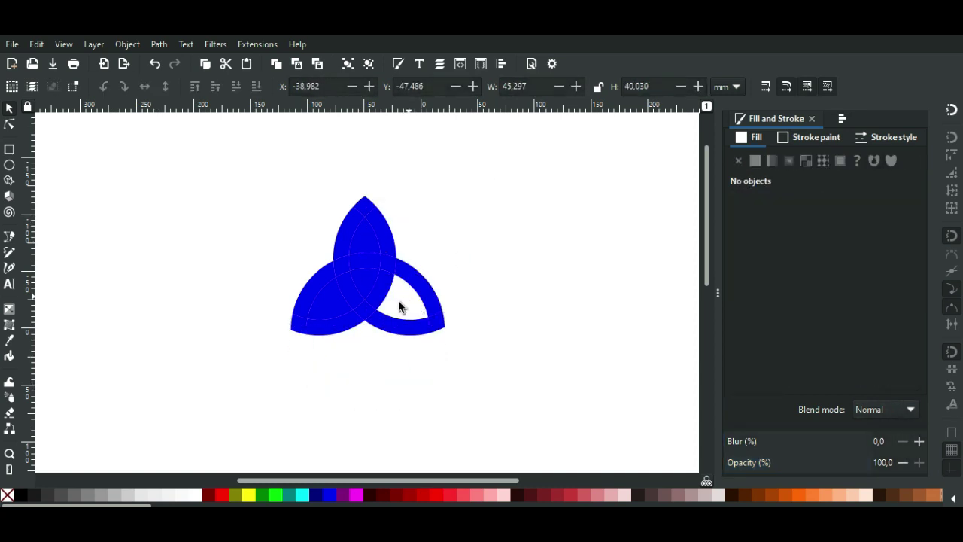
pyautogui.click(331, 310)
pyautogui.press('Delete')
pyautogui.click(369, 273)
pyautogui.press('Delete')
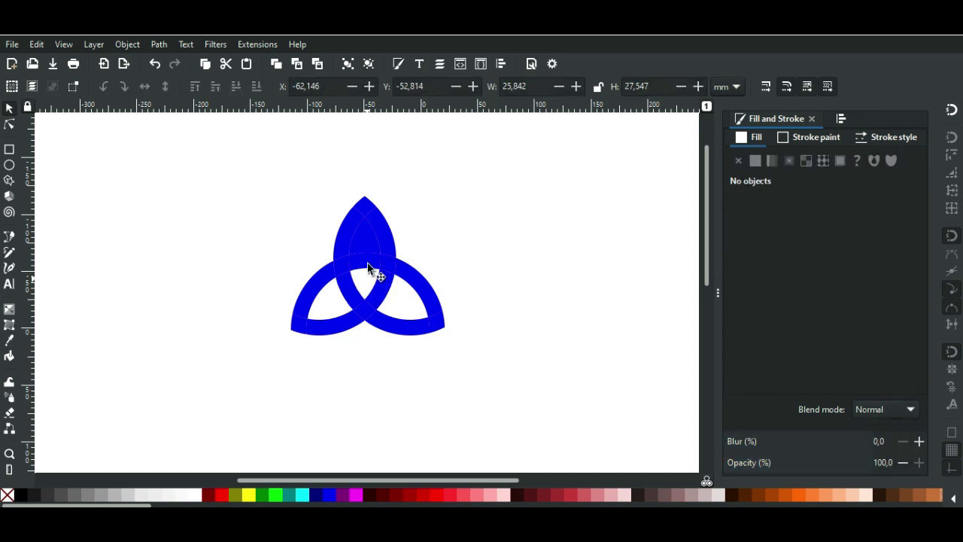
pyautogui.click(376, 247)
pyautogui.press('Delete')
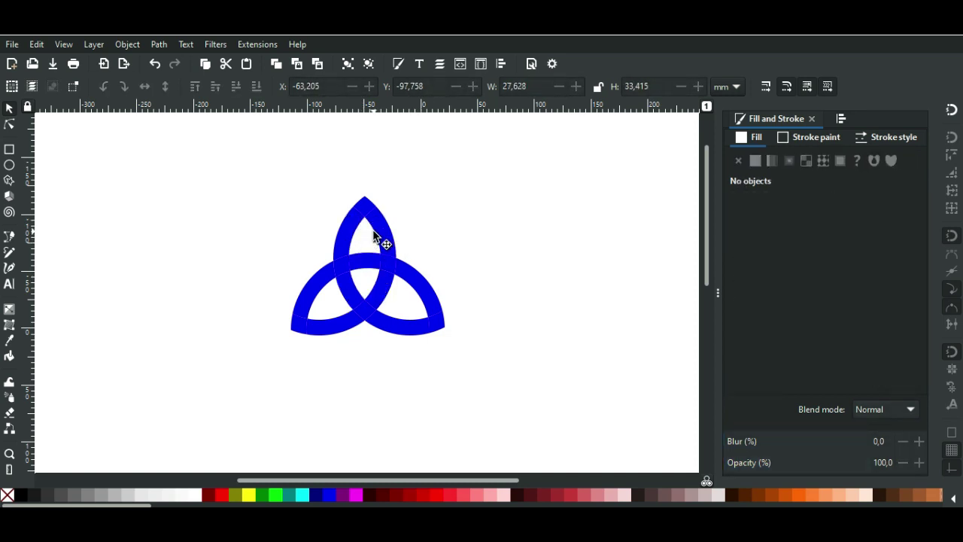
# Colour the six segments of one band red and union them into one path
pyautogui.keyDown('ctrl'); pyautogui.scroll(1, 374, 235); pyautogui.keyUp('ctrl')
pyautogui.keyDown('ctrl'); pyautogui.scroll(1, 455, 350); pyautogui.keyUp('ctrl')
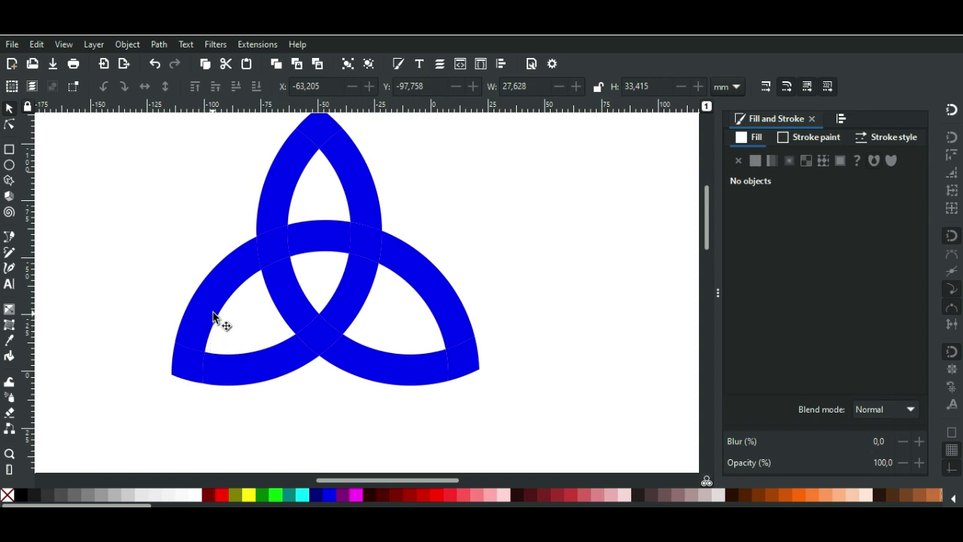
pyautogui.click(460, 364)
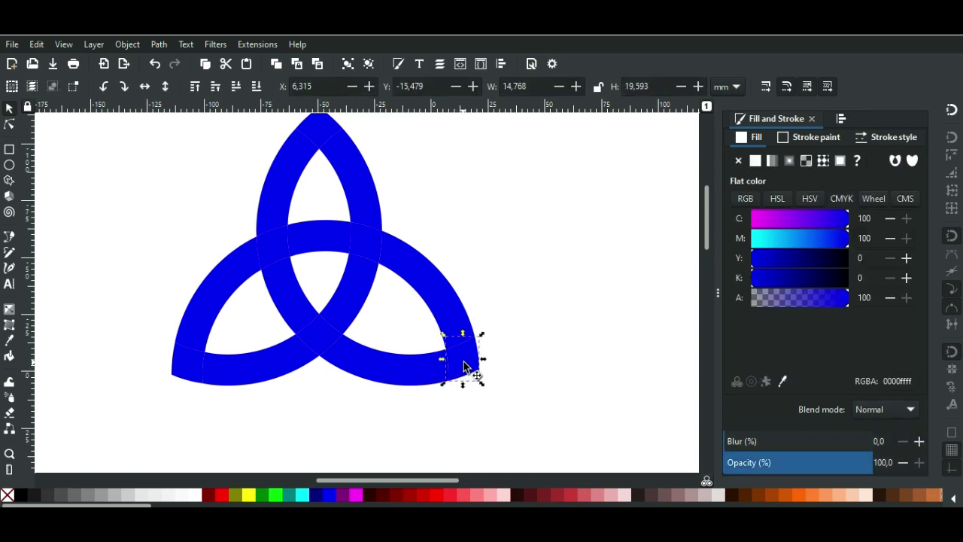
pyautogui.keyDown('shift'); pyautogui.click(399, 368); pyautogui.keyUp('shift')
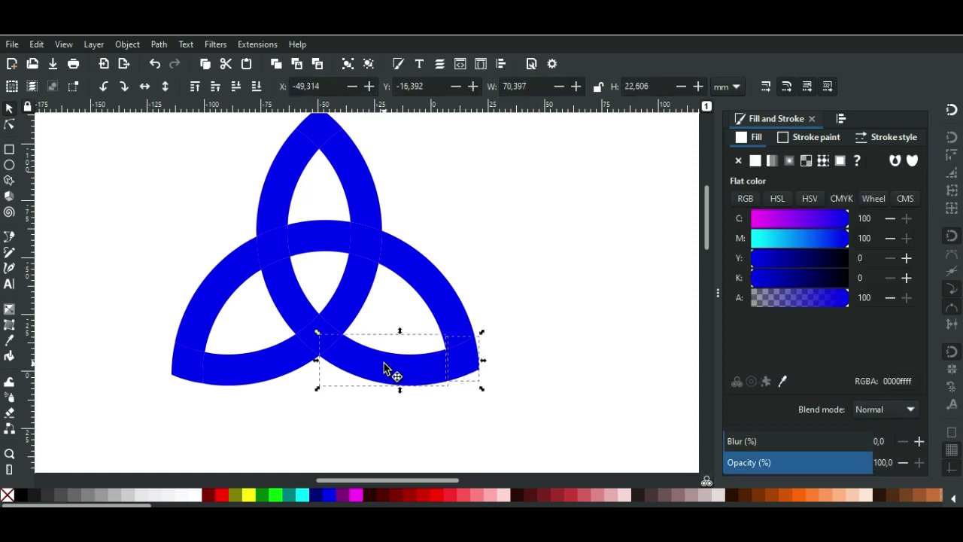
pyautogui.keyDown('shift'); pyautogui.click(316, 343); pyautogui.keyUp('shift')
pyautogui.keyDown('shift'); pyautogui.click(290, 286); pyautogui.keyUp('shift')
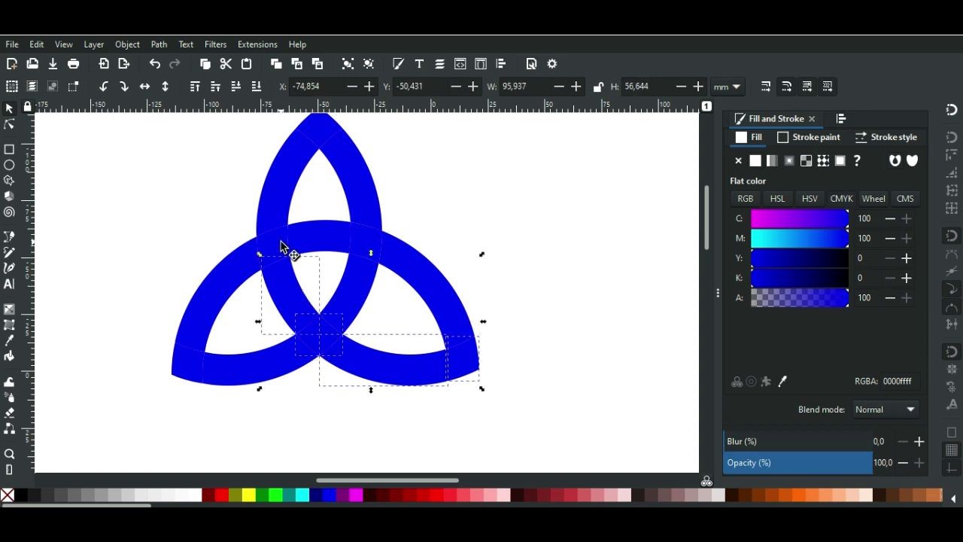
pyautogui.keyDown('shift'); pyautogui.click(281, 244); pyautogui.keyUp('shift')
pyautogui.keyDown('shift'); pyautogui.click(288, 174); pyautogui.keyUp('shift')
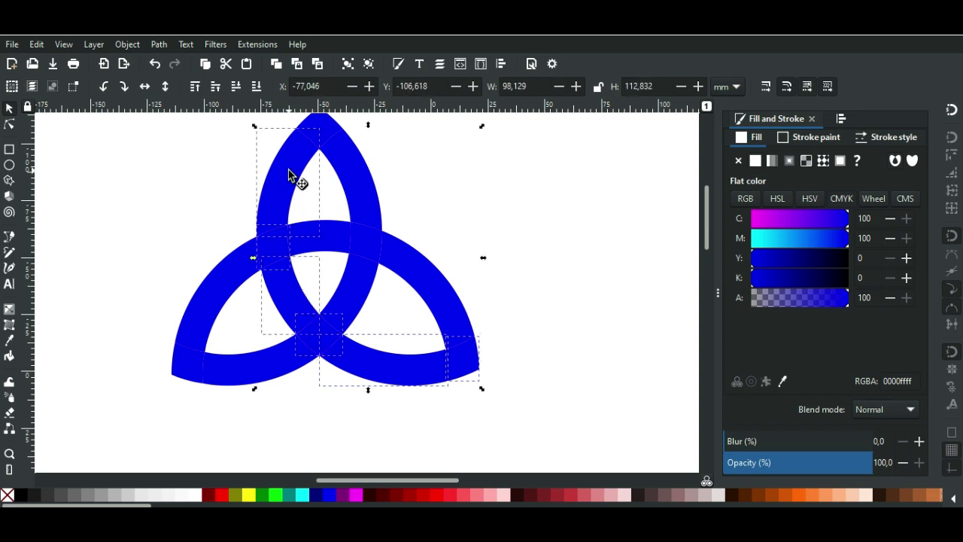
pyautogui.scroll(2, 289, 174)
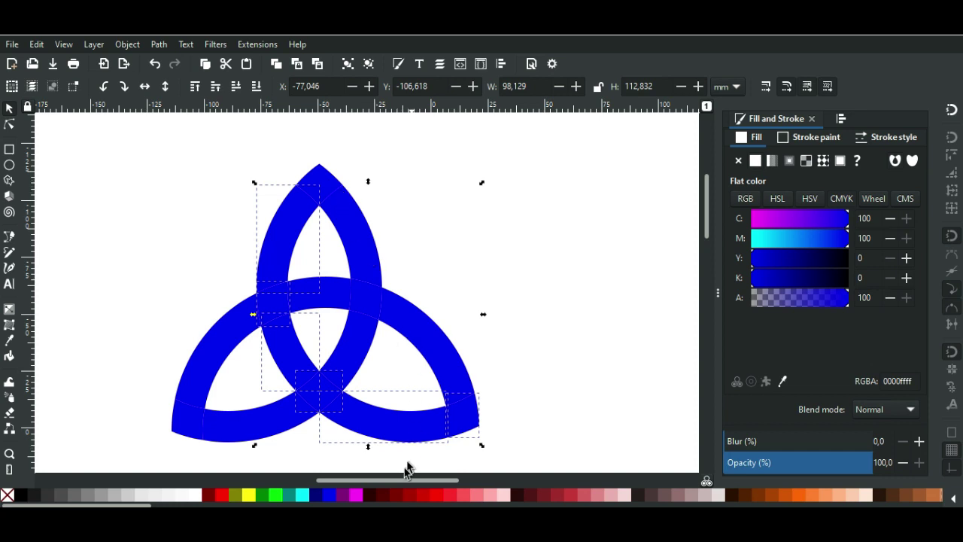
pyautogui.click(438, 496)
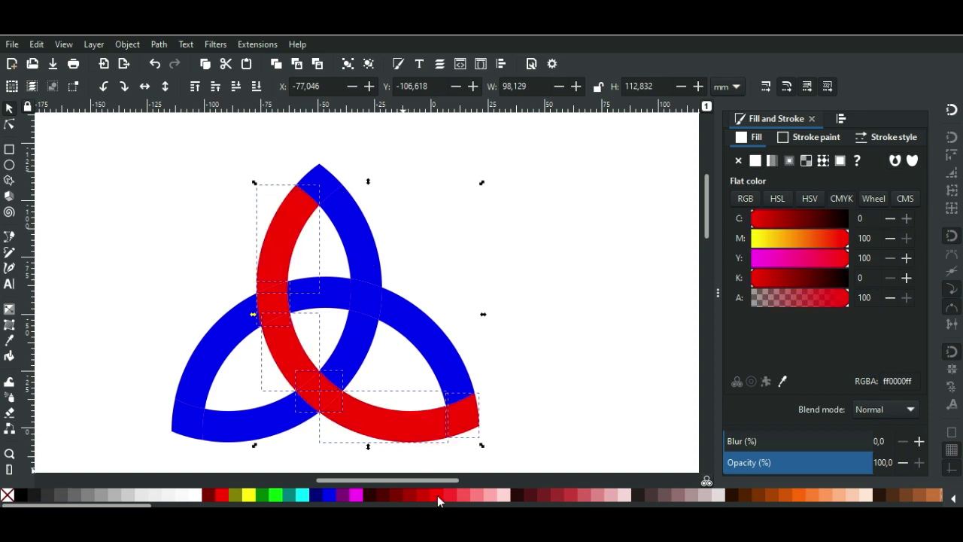
pyautogui.click(155, 44)
pyautogui.click(181, 117)
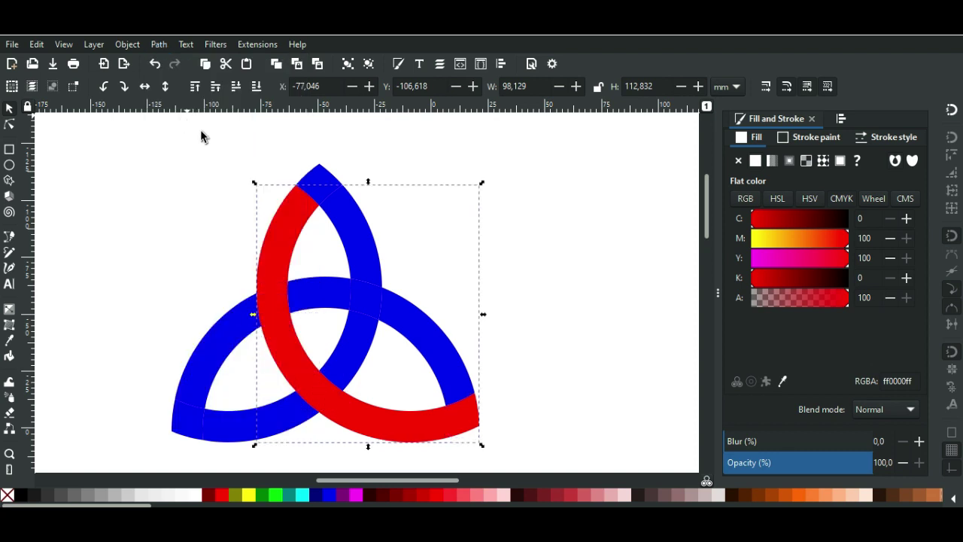
pyautogui.click(562, 268)
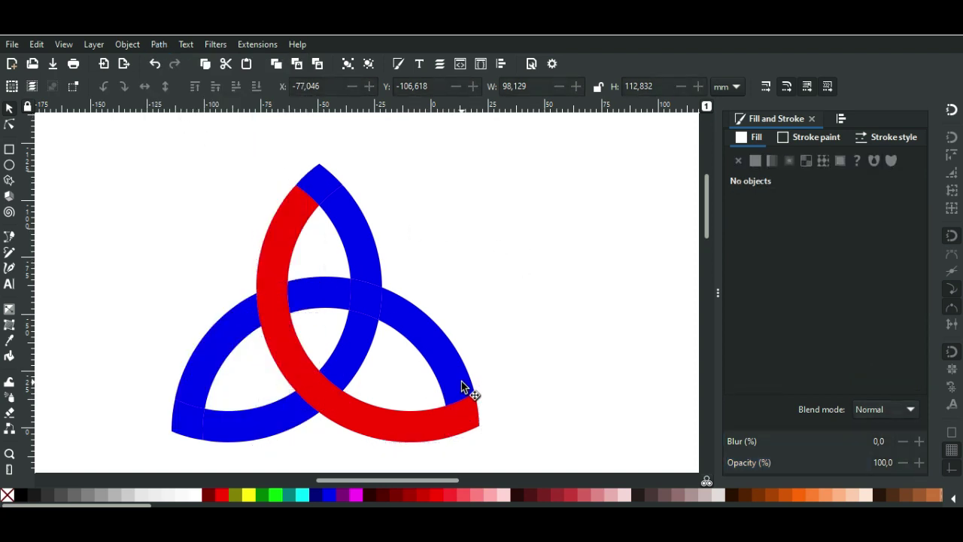
# Colour three blue arcs cyan and union them into a single band
pyautogui.click(462, 380)
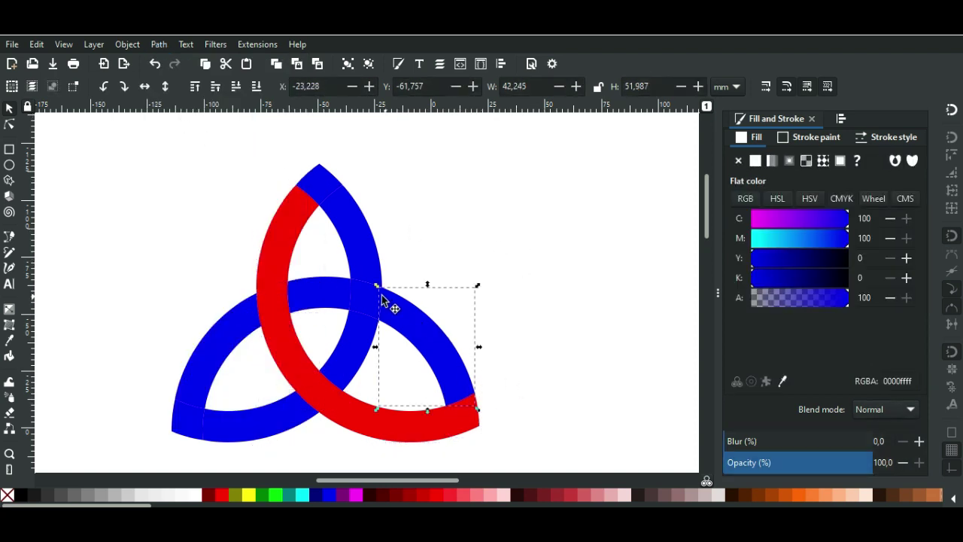
pyautogui.keyDown('shift'); pyautogui.click(310, 292); pyautogui.keyUp('shift')
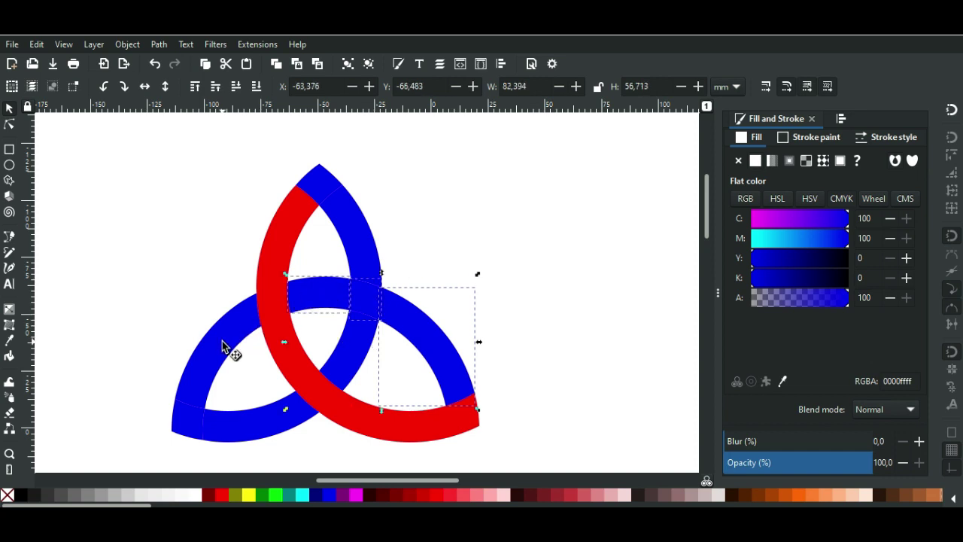
pyautogui.keyDown('shift'); pyautogui.click(222, 343); pyautogui.keyUp('shift')
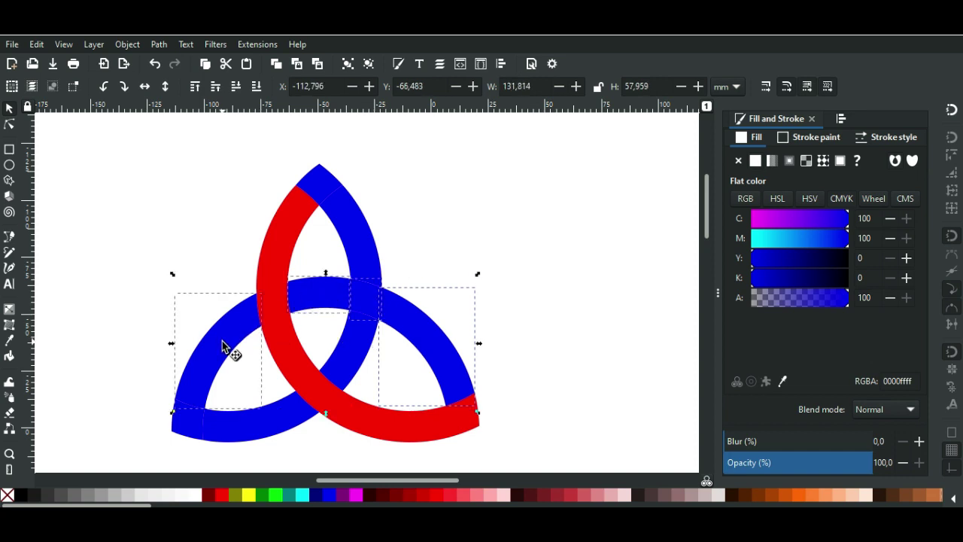
pyautogui.click(301, 496)
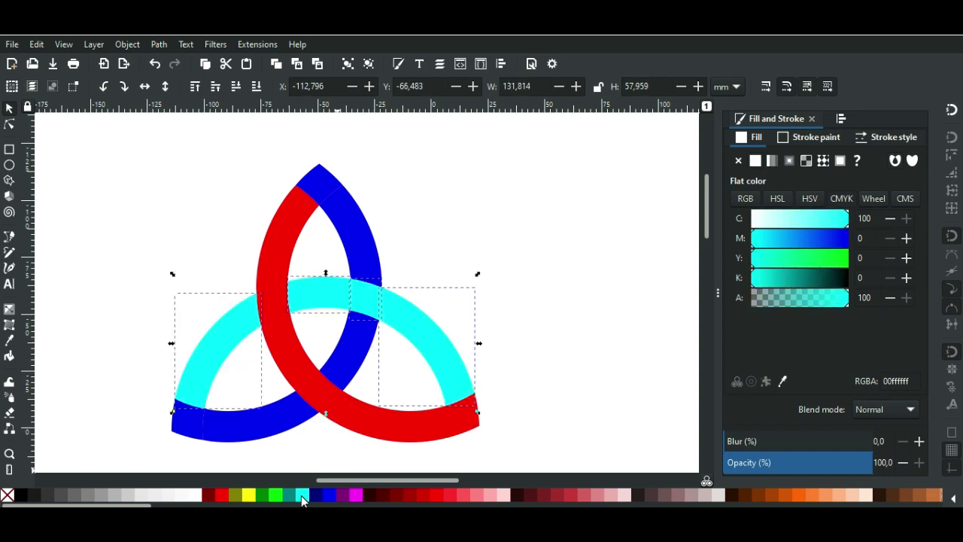
pyautogui.click(159, 44)
pyautogui.click(192, 117)
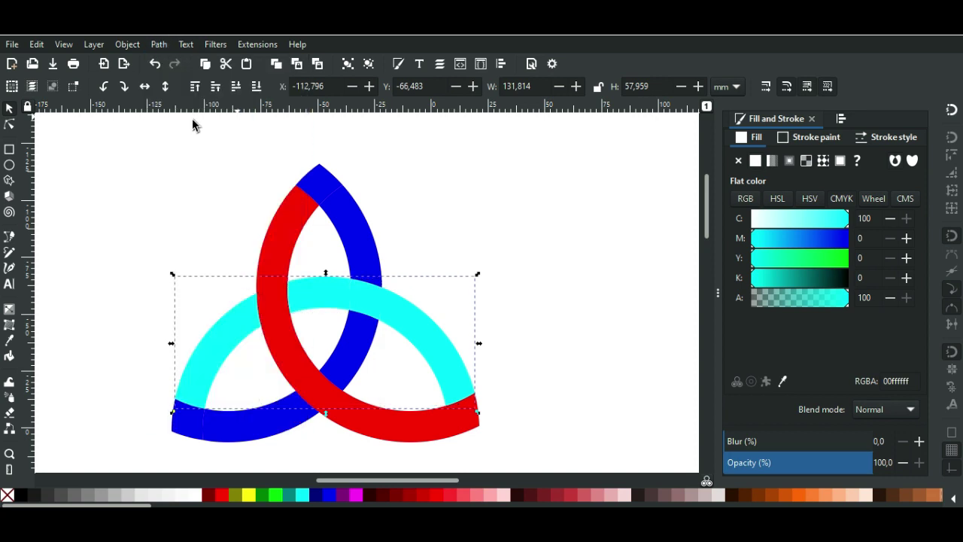
pyautogui.click(166, 207)
# Colour the remaining blue ring pieces purple and union them into one shape
pyautogui.click(190, 429)
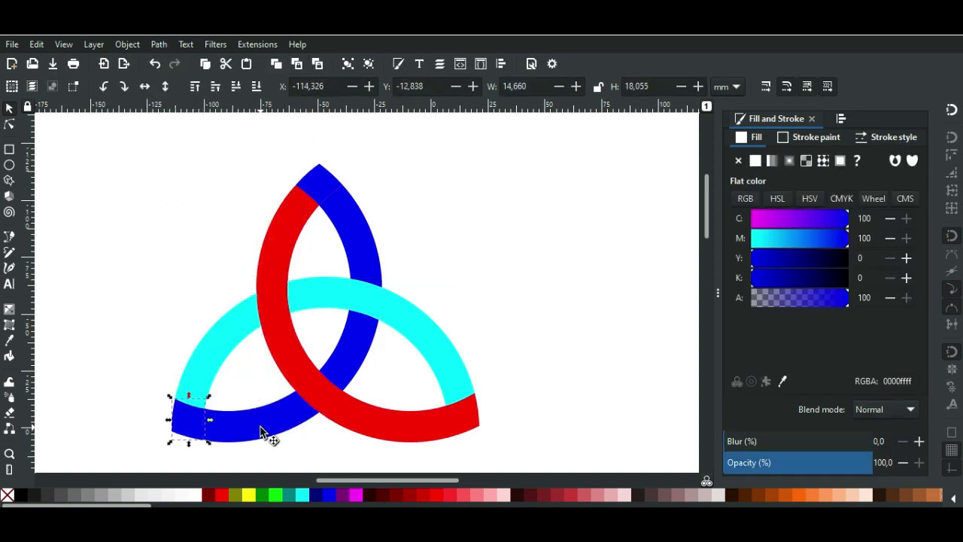
pyautogui.keyDown('shift'); pyautogui.click(297, 429); pyautogui.keyUp('shift')
pyautogui.keyDown('shift'); pyautogui.click(365, 343); pyautogui.keyUp('shift')
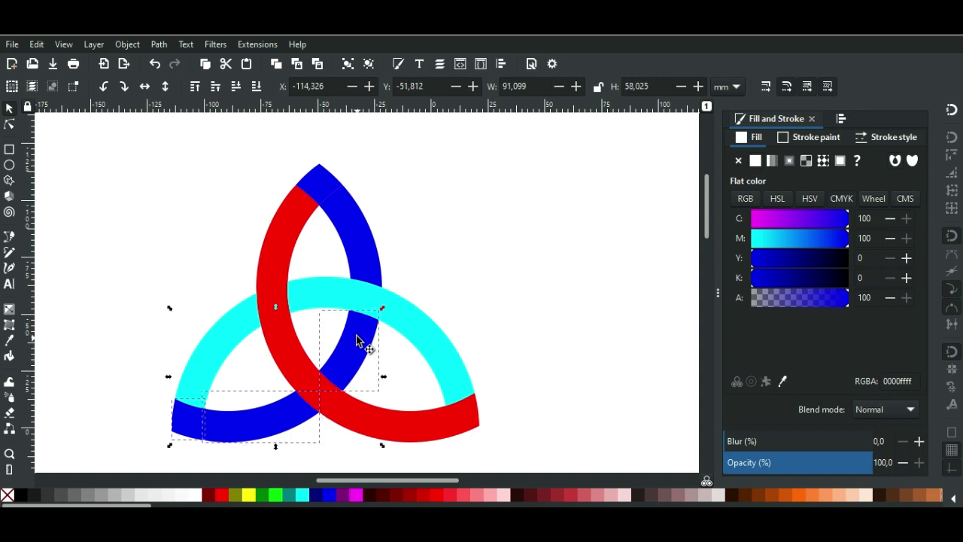
pyautogui.keyDown('shift'); pyautogui.click(371, 240); pyautogui.keyUp('shift')
pyautogui.keyDown('shift'); pyautogui.click(318, 181); pyautogui.keyUp('shift')
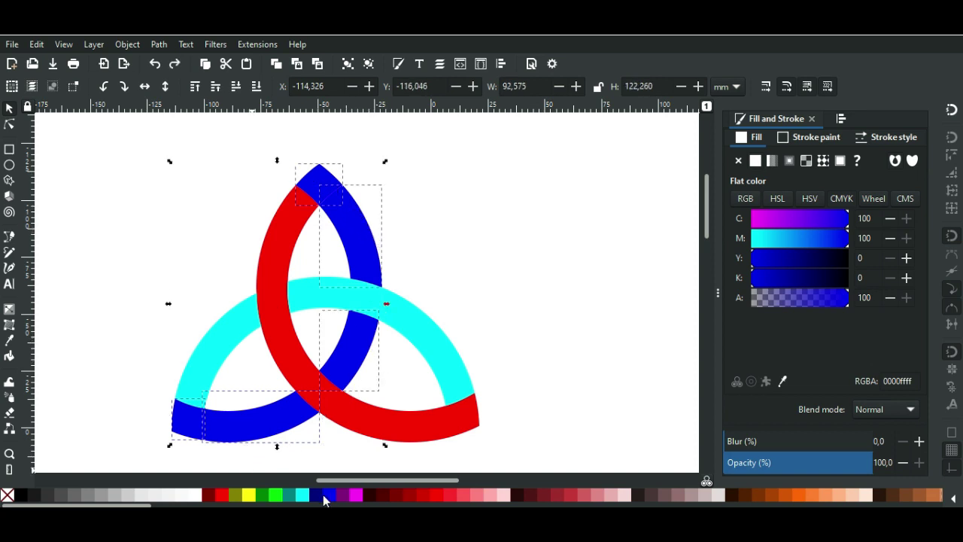
pyautogui.click(276, 496)
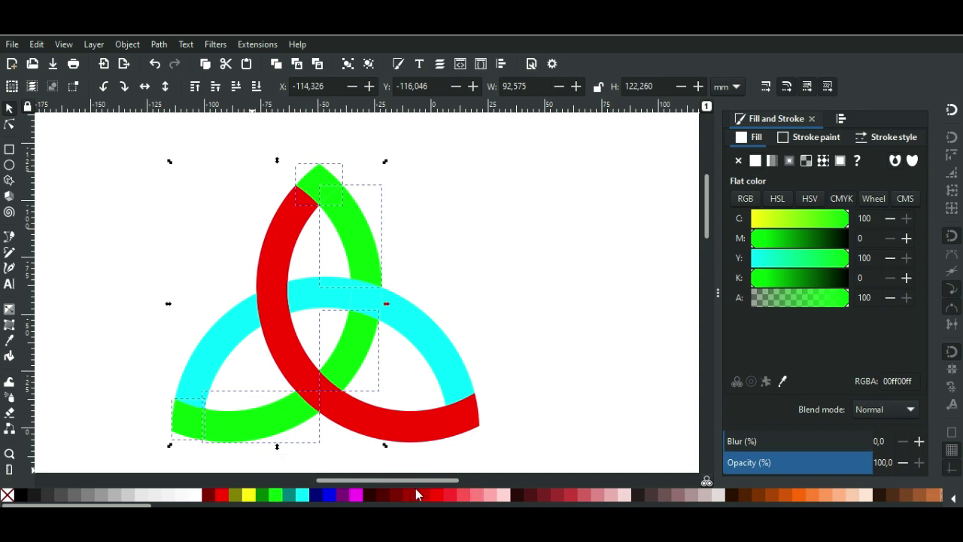
pyautogui.click(348, 495)
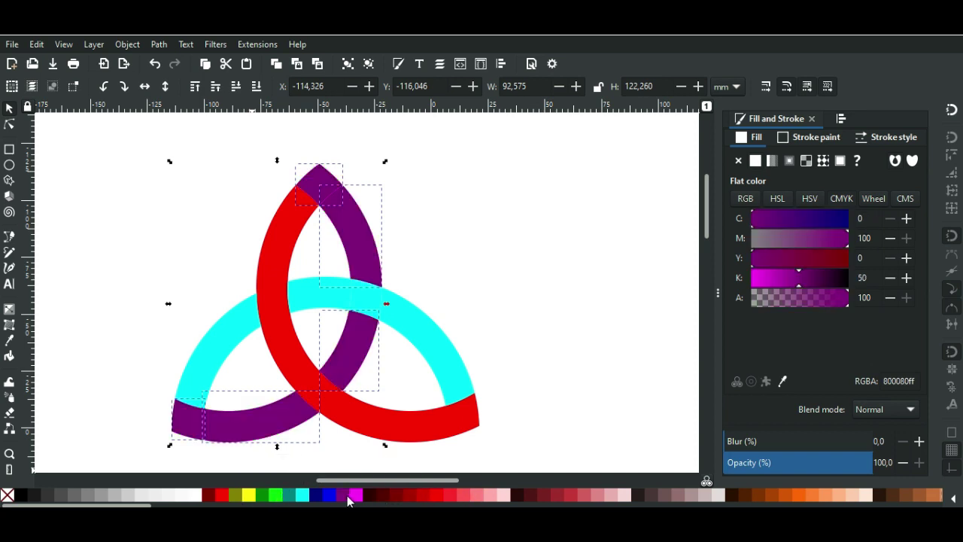
pyautogui.click(159, 45)
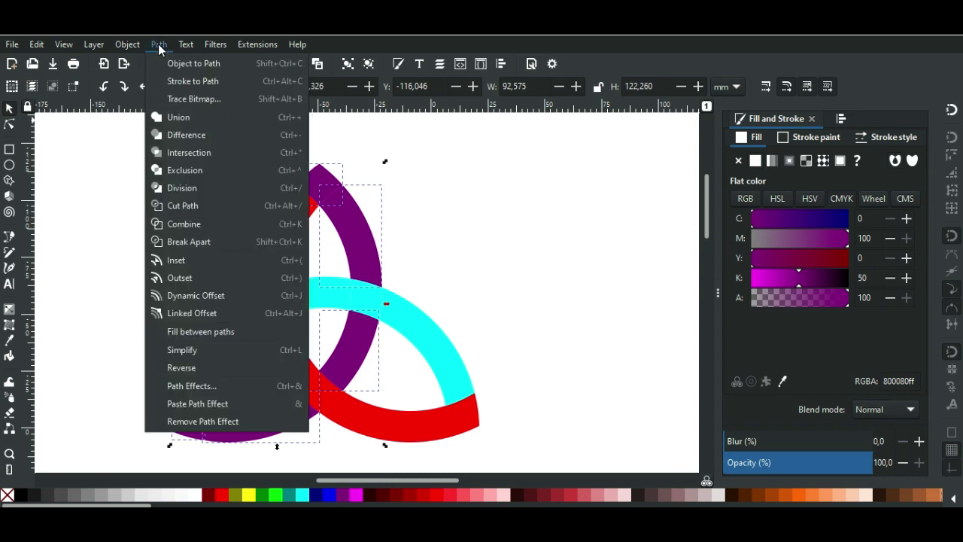
pyautogui.click(178, 118)
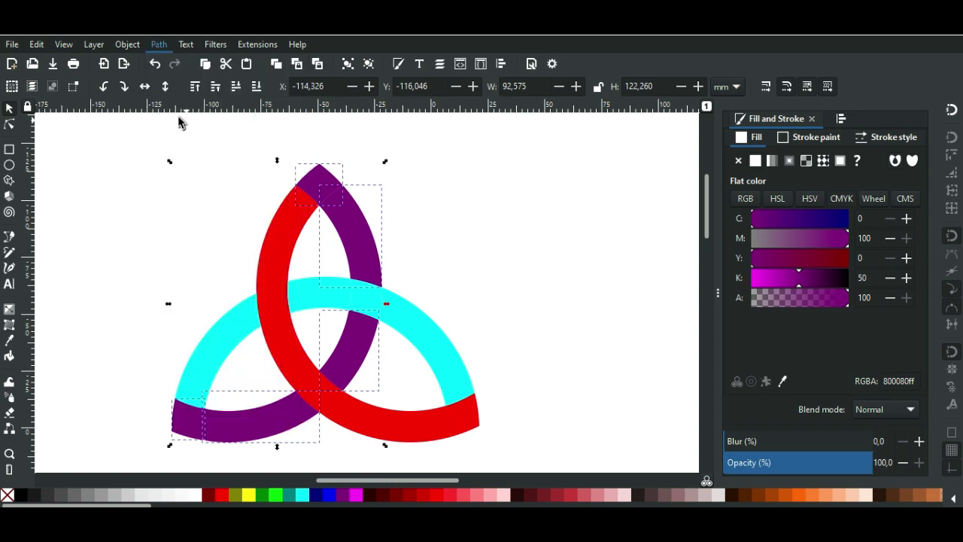
pyautogui.click(476, 224)
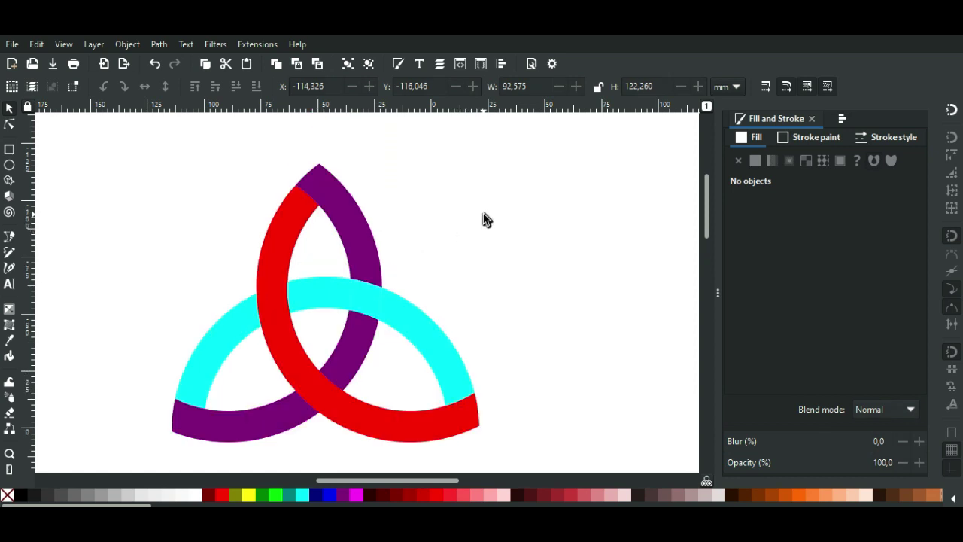
pyautogui.scroll(-1, 346, 220)
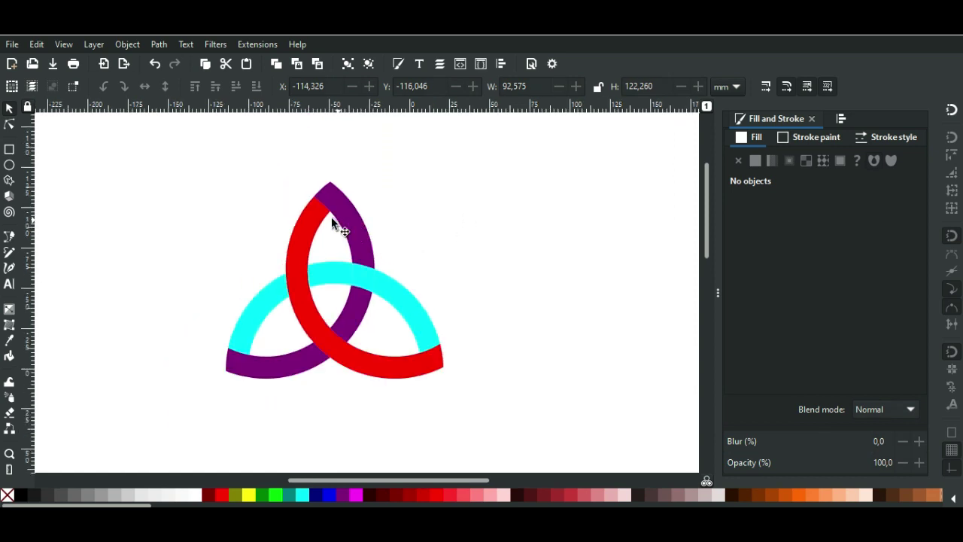
pyautogui.scroll(-1, 331, 216)
pyautogui.scroll(-3, 331, 217)
pyautogui.hscroll(-1, 281, 222)
pyautogui.scroll(1, 202, 227)
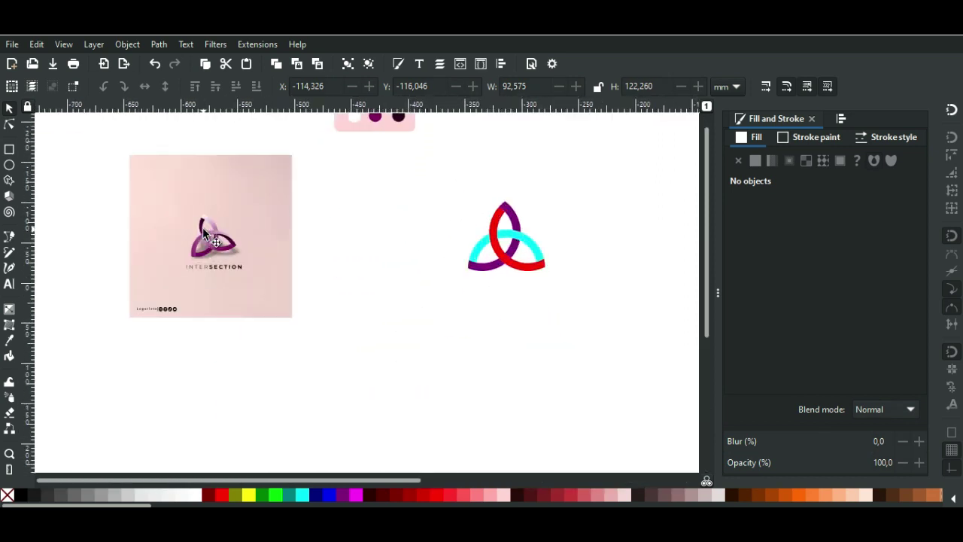
pyautogui.scroll(6, 202, 228)
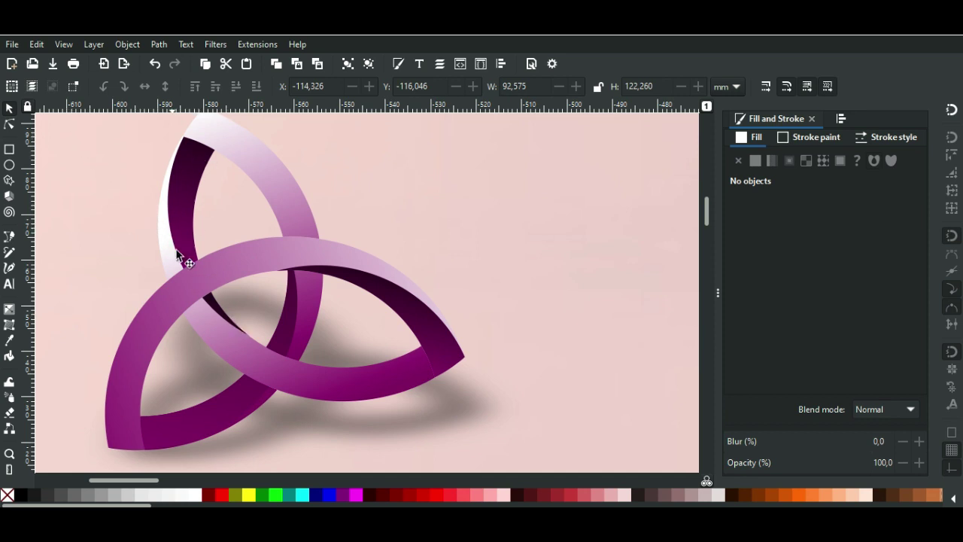
pyautogui.scroll(-1, 227, 302)
pyautogui.scroll(-2, 256, 290)
pyautogui.scroll(-1, 286, 288)
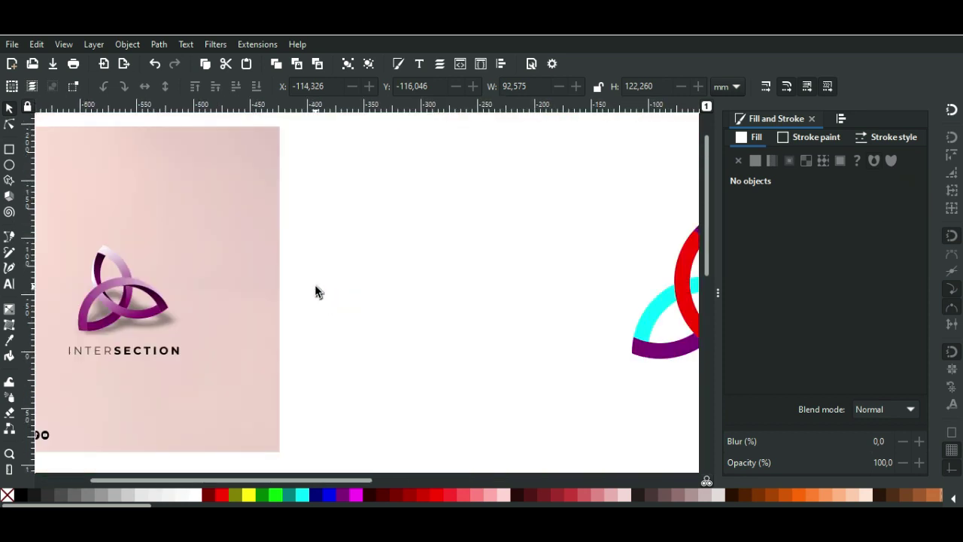
pyautogui.hscroll(5, 309, 289)
pyautogui.scroll(3, 356, 288)
pyautogui.scroll(-2, 356, 288)
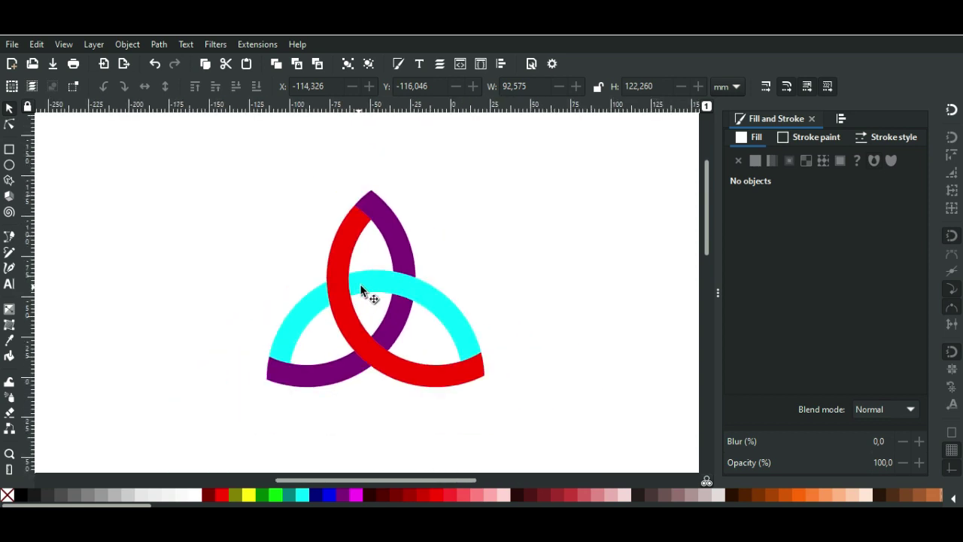
pyautogui.hscroll(2, 360, 283)
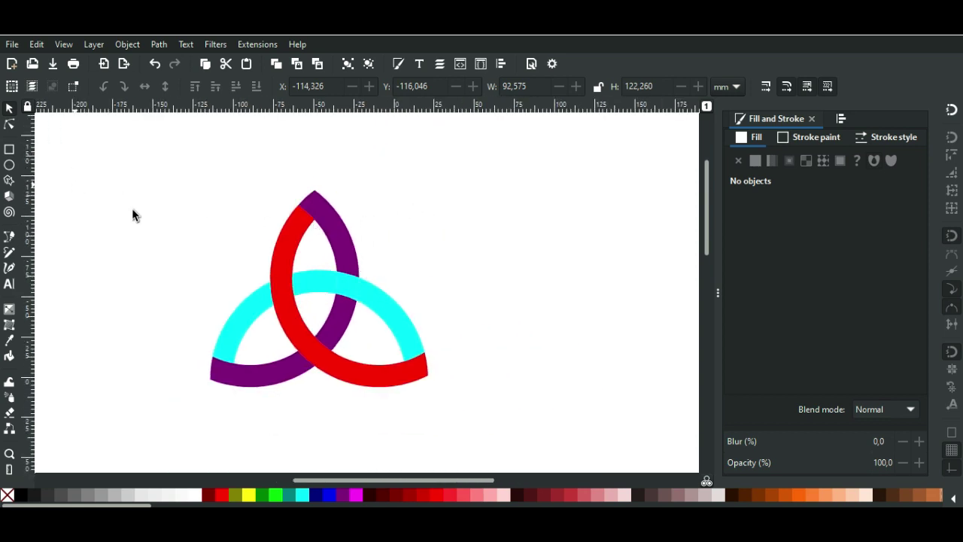
# Draw a circle, fill it black and move it over the triquetra's upper right
pyautogui.click(9, 165)
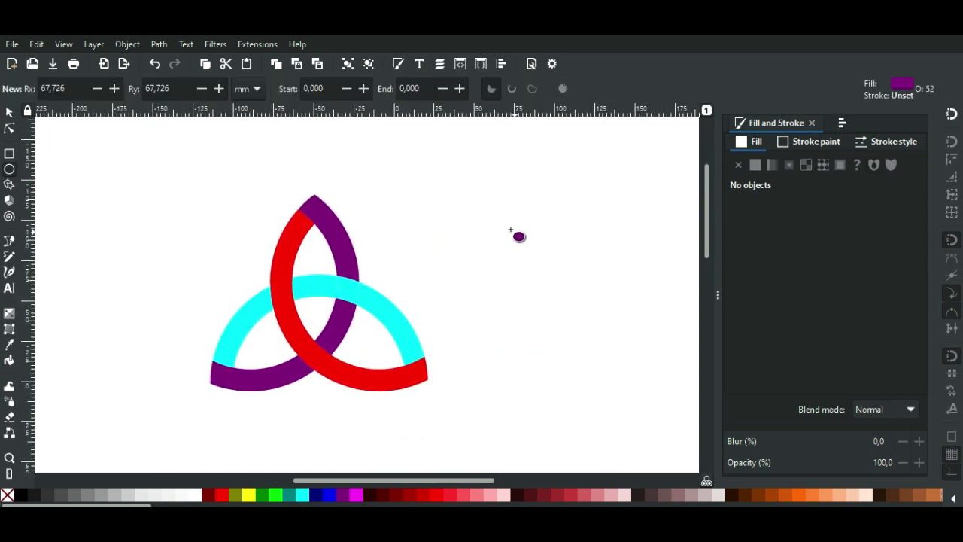
pyautogui.moveTo(507, 226); pyautogui.dragTo(618, 339)
pyautogui.click(9, 112)
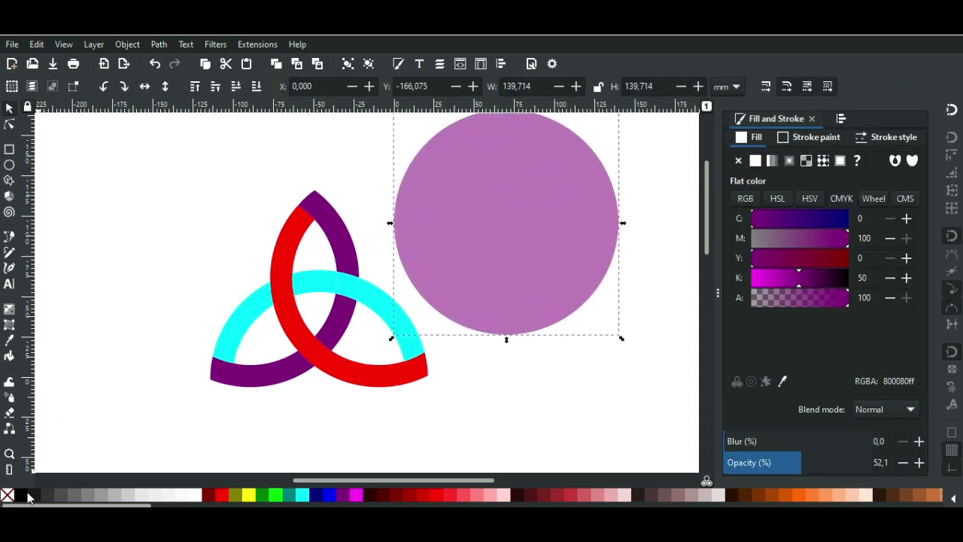
pyautogui.click(21, 497)
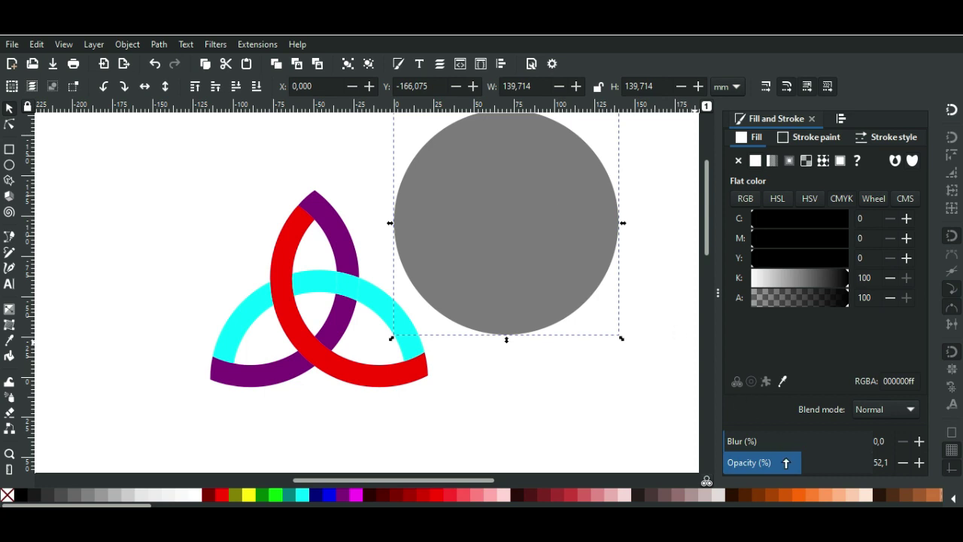
pyautogui.moveTo(594, 265); pyautogui.dragTo(474, 292)
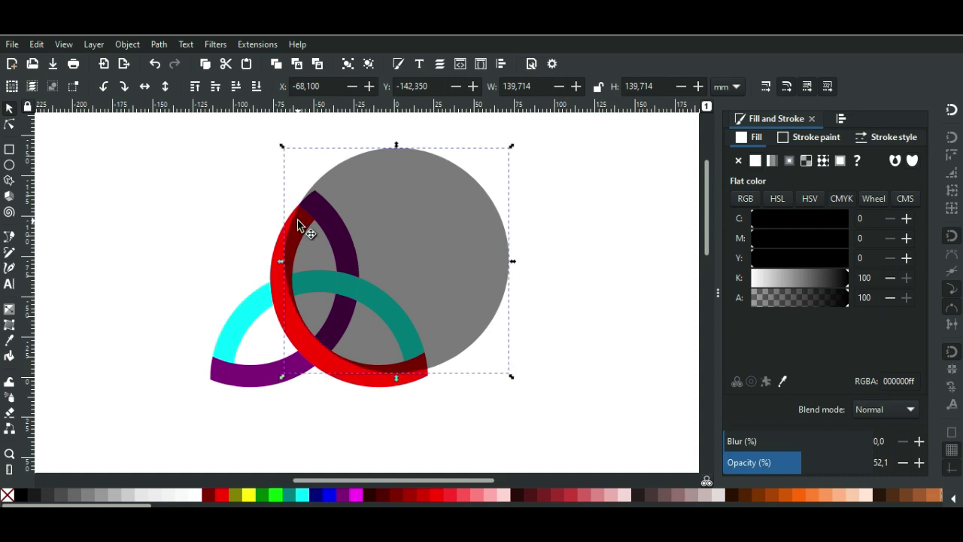
# Nudge the grey circle into place and raise the red ring above it
pyautogui.keyDown('ctrl'); pyautogui.scroll(3, 308, 227); pyautogui.keyUp('ctrl')
pyautogui.moveTo(412, 239); pyautogui.dragTo(418, 236)
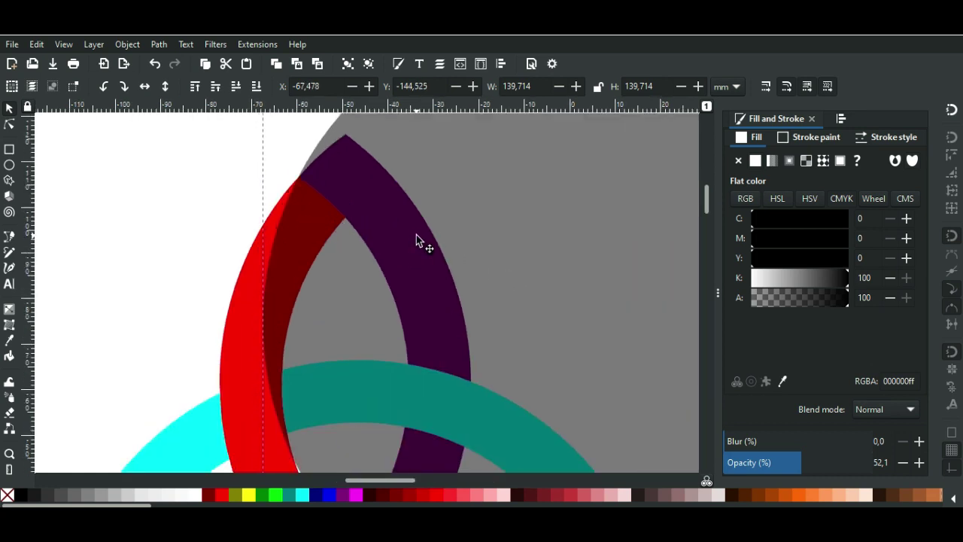
pyautogui.keyDown('ctrl'); pyautogui.scroll(-2, 421, 242); pyautogui.keyUp('ctrl')
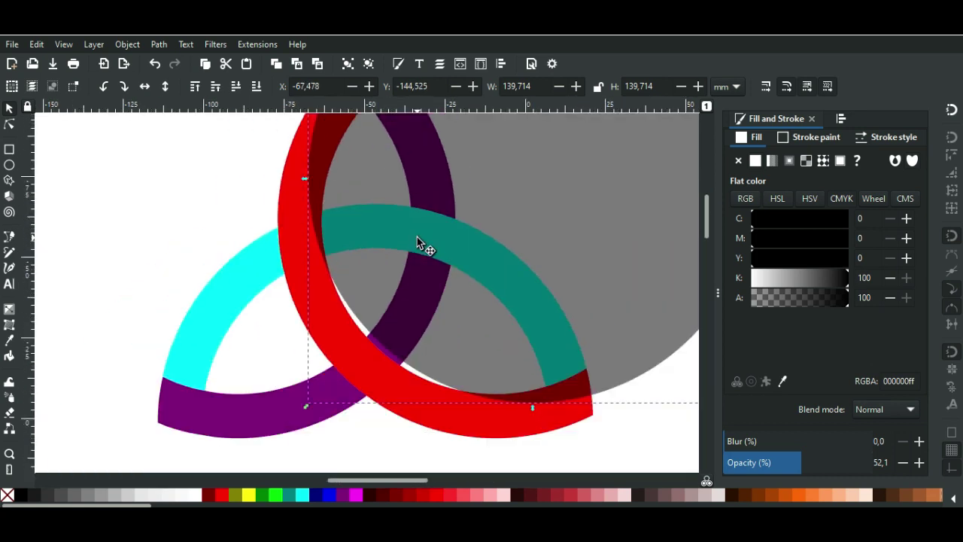
pyautogui.hscroll(2, 432, 278)
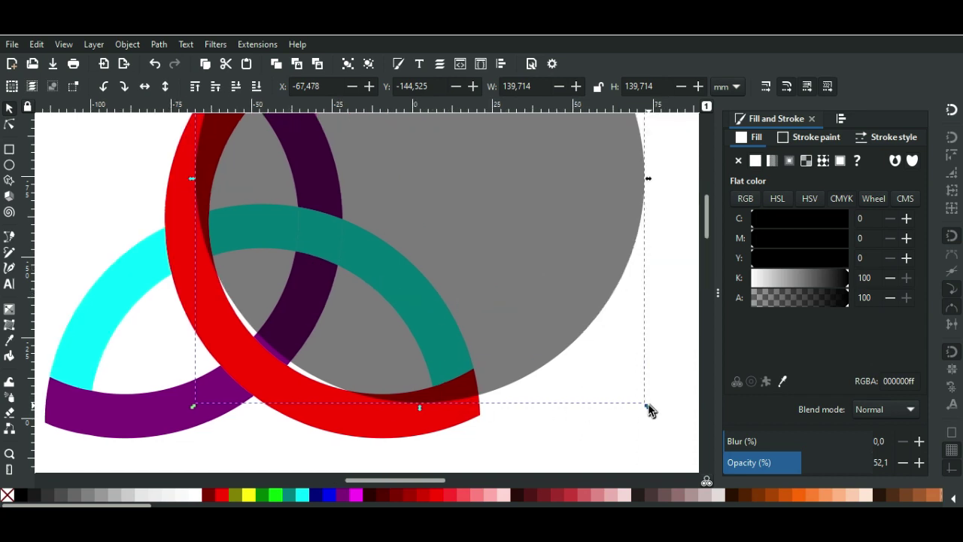
pyautogui.moveTo(643, 408); pyautogui.dragTo(617, 381)
pyautogui.scroll(3, 482, 301)
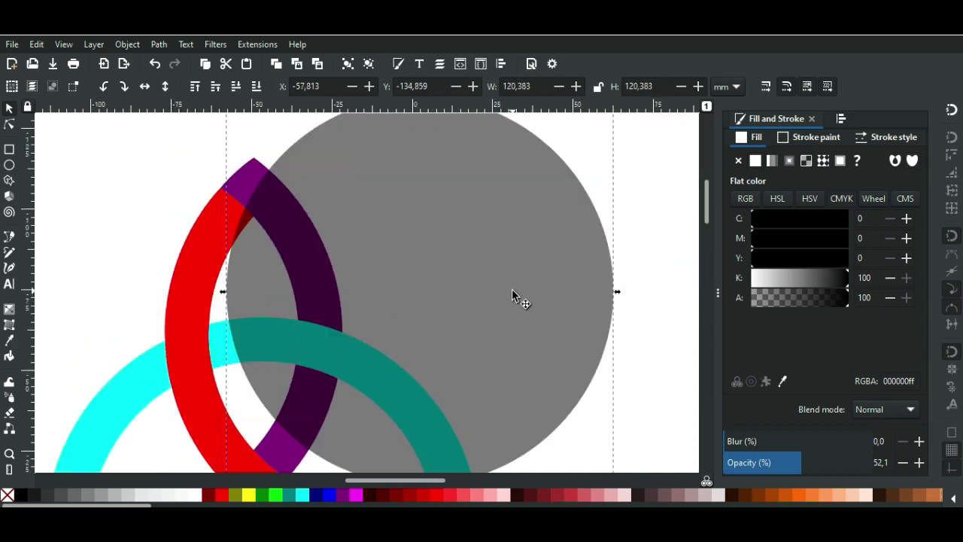
pyautogui.moveTo(516, 297)
pyautogui.mouseDown()
pyautogui.moveTo(495, 280)
pyautogui.moveTo(472, 290)
pyautogui.mouseUp()
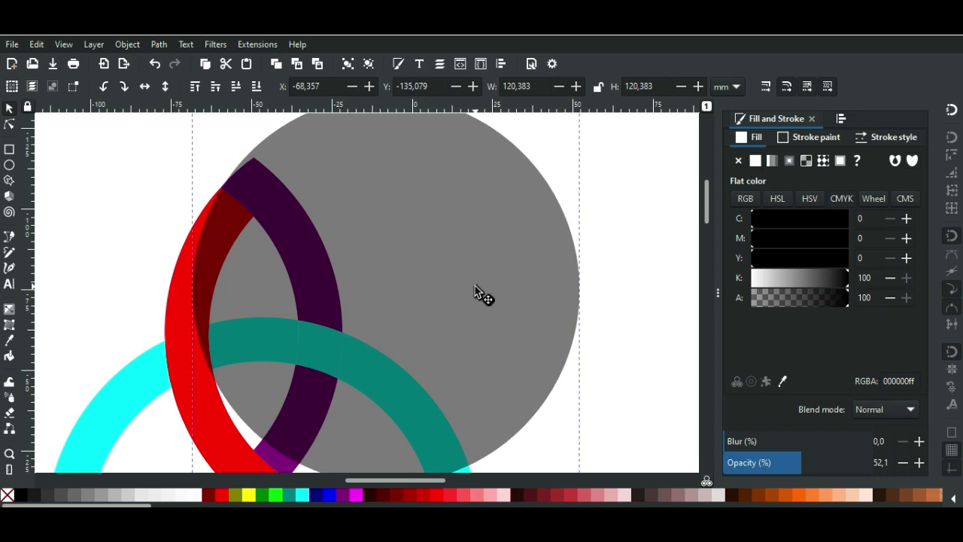
pyautogui.scroll(-3, 473, 290)
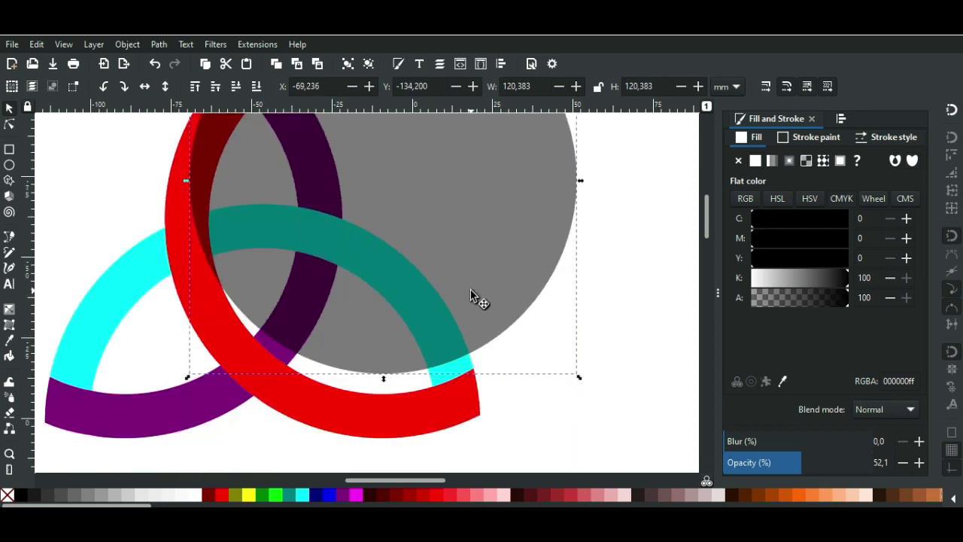
pyautogui.scroll(1, 298, 225)
pyautogui.keyDown('ctrl'); pyautogui.scroll(5, 211, 134); pyautogui.keyUp('ctrl')
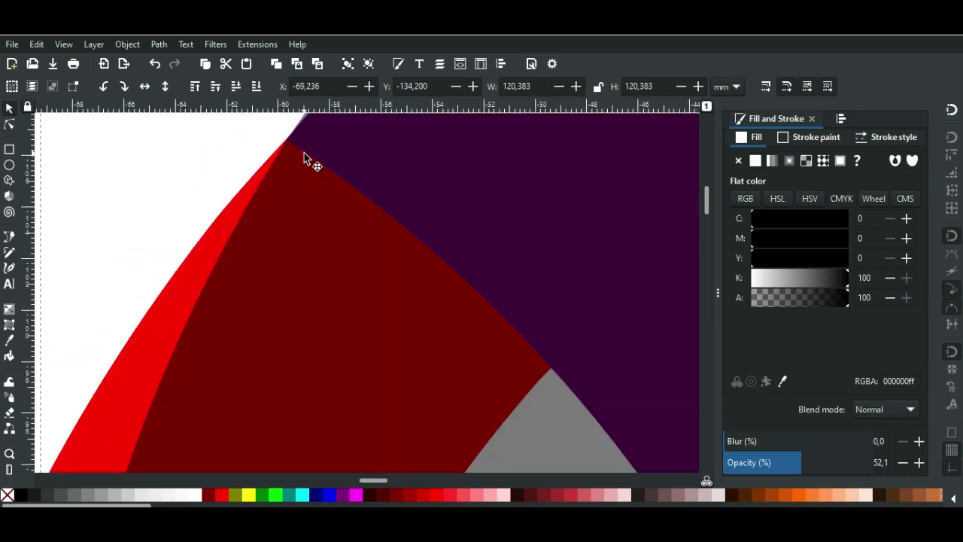
pyautogui.keyDown('ctrl'); pyautogui.scroll(-2, 304, 152); pyautogui.keyUp('ctrl')
pyautogui.keyDown('ctrl'); pyautogui.scroll(-2, 307, 161); pyautogui.keyUp('ctrl')
pyautogui.press('Escape')
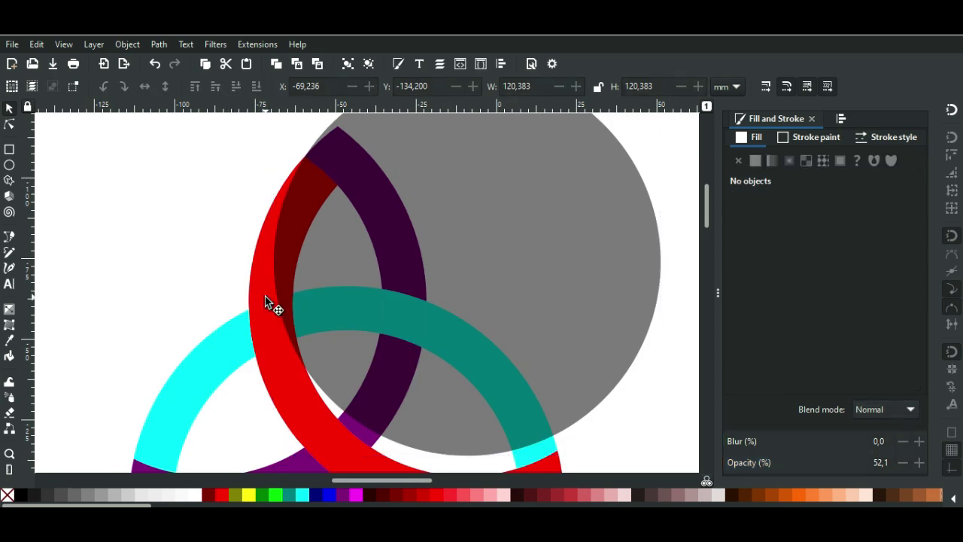
pyautogui.click(265, 296)
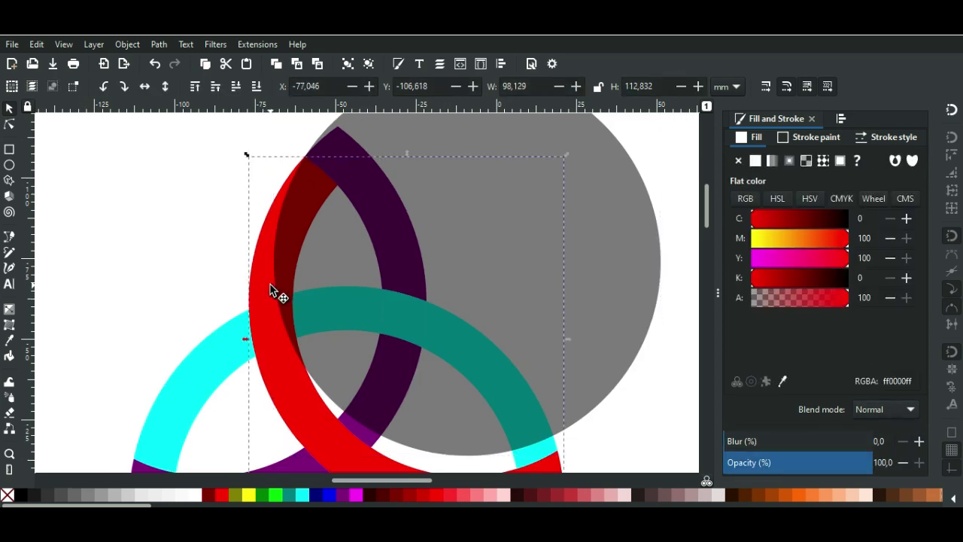
pyautogui.press('Home')
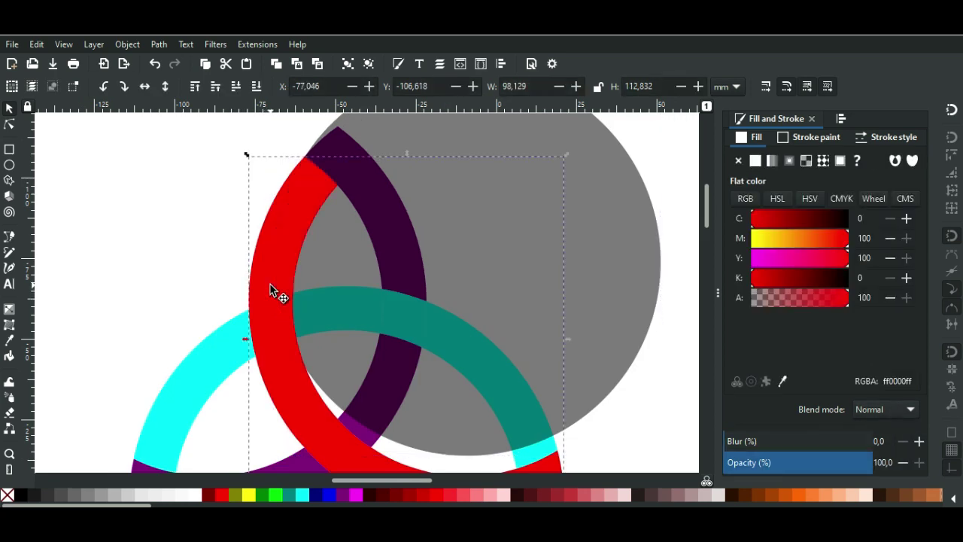
# Duplicate the grey circle and park the copy to the right of the logo
pyautogui.click(471, 241)
pyautogui.keyDown('ctrl'); pyautogui.scroll(-1, 467, 232); pyautogui.keyUp('ctrl')
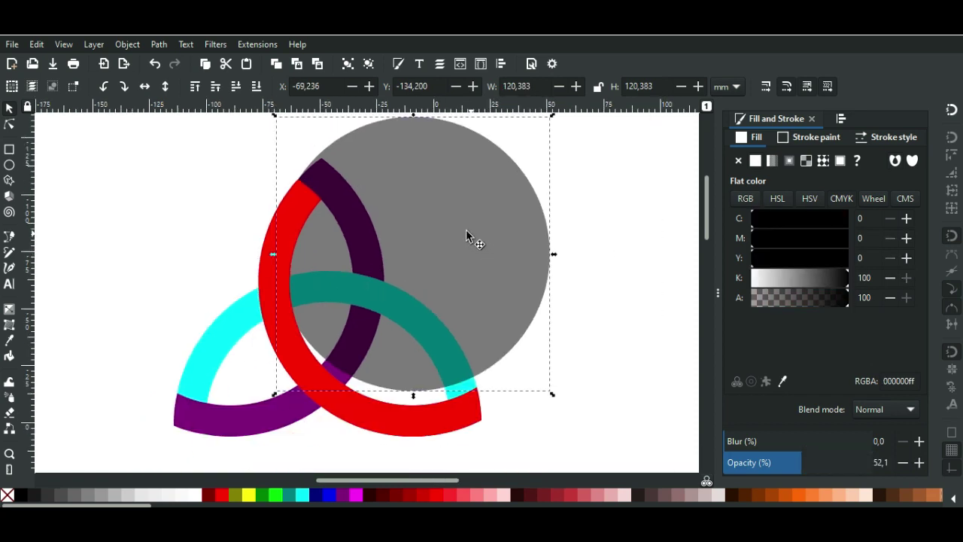
pyautogui.keyDown('ctrl'); pyautogui.scroll(-1, 455, 229); pyautogui.keyUp('ctrl')
pyautogui.hotkey('ctrl', 'd')
pyautogui.moveTo(453, 230); pyautogui.dragTo(619, 255)
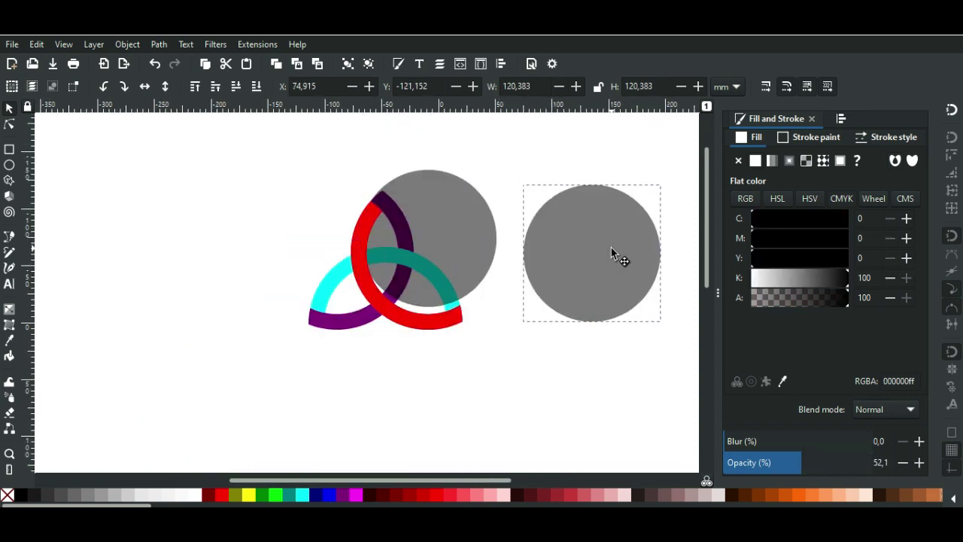
pyautogui.click(490, 360)
# Intersect the red arc with the grey circle to cut its shadow piece
pyautogui.keyDown('ctrl'); pyautogui.scroll(2, 402, 215); pyautogui.keyUp('ctrl')
pyautogui.keyDown('ctrl'); pyautogui.scroll(1, 301, 237); pyautogui.keyUp('ctrl')
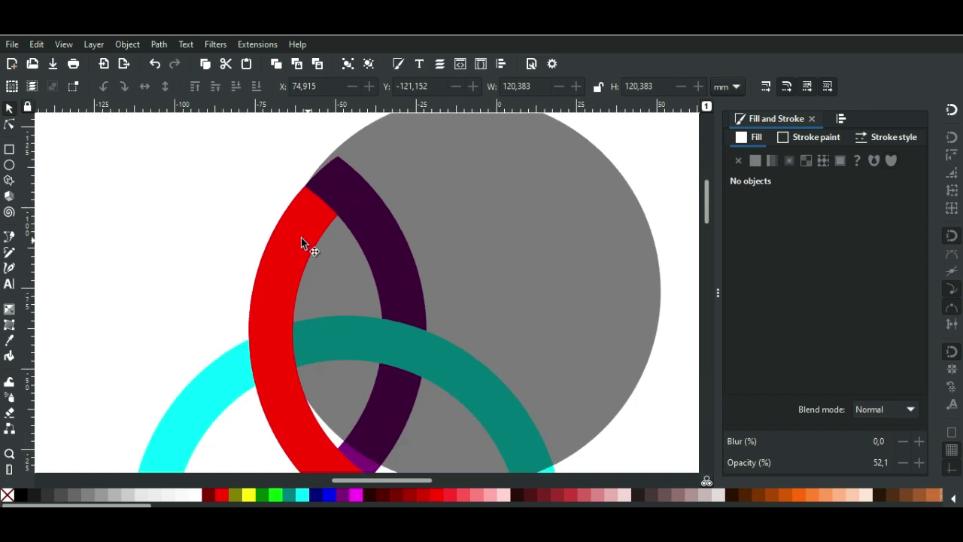
pyautogui.click(301, 237)
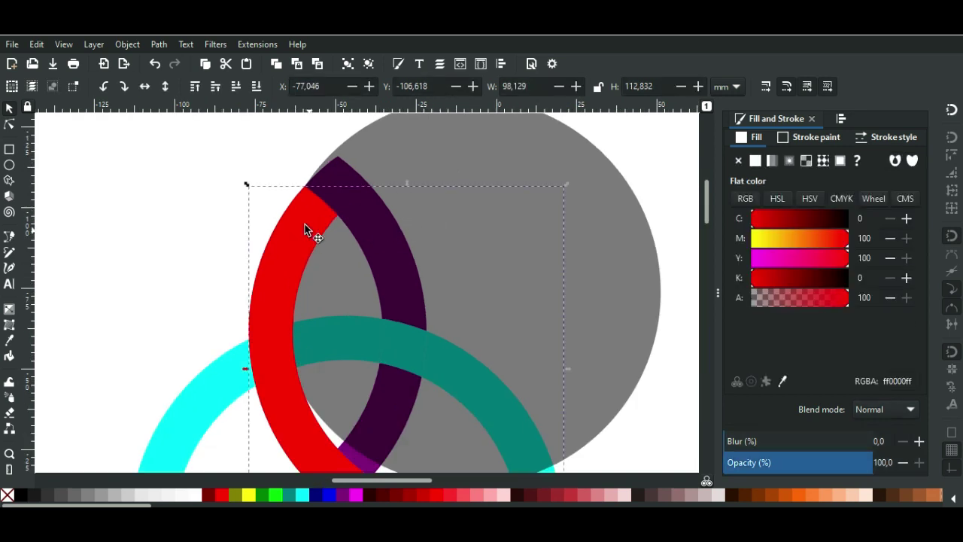
pyautogui.keyDown('shift'); pyautogui.click(459, 150); pyautogui.keyUp('shift')
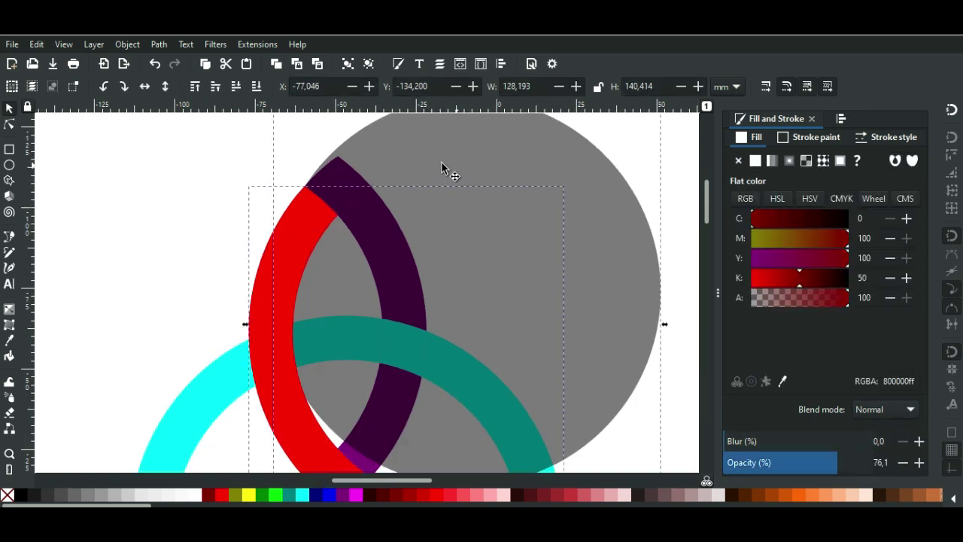
pyautogui.click(158, 44)
pyautogui.click(189, 153)
pyautogui.click(168, 172)
# Duplicate the grey circle again and position it over the triquetra's left side
pyautogui.click(294, 226)
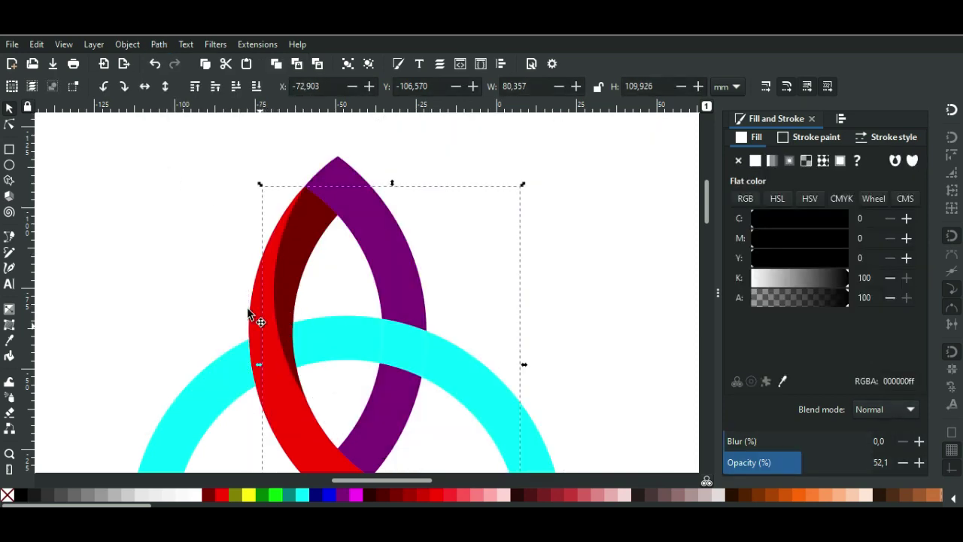
pyautogui.scroll(-2, 220, 242)
pyautogui.click(210, 228)
pyautogui.scroll(-2, 216, 221)
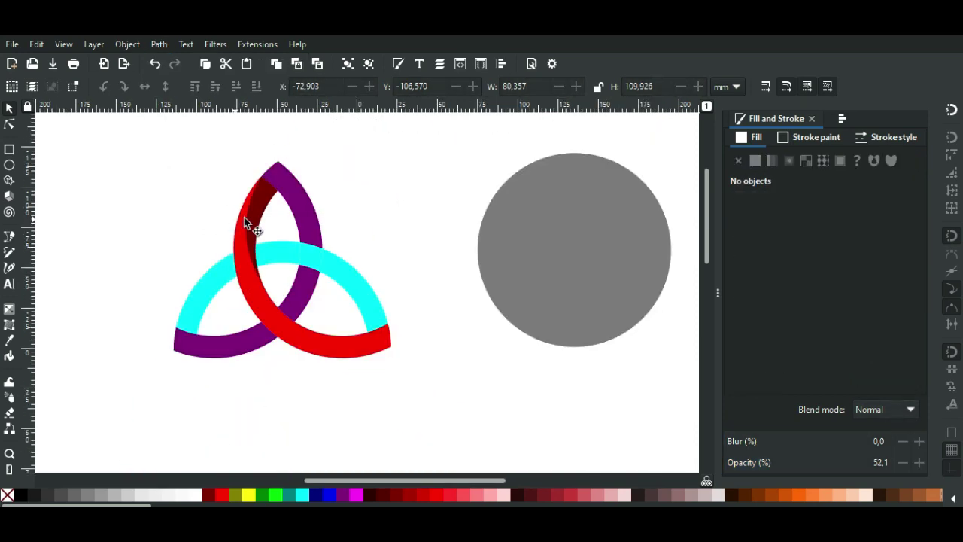
pyautogui.click(541, 240)
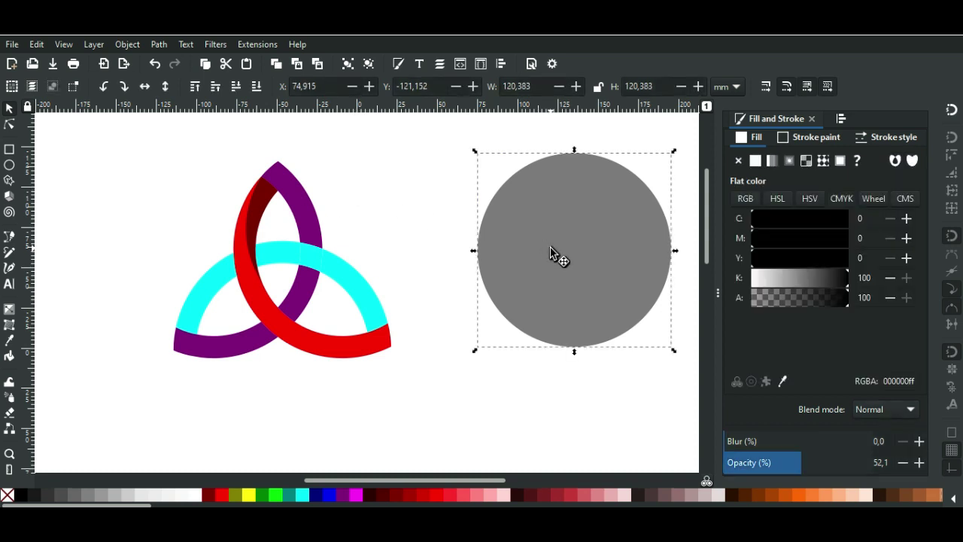
pyautogui.hotkey('ctrl', 'd')
pyautogui.moveTo(561, 258); pyautogui.dragTo(278, 333)
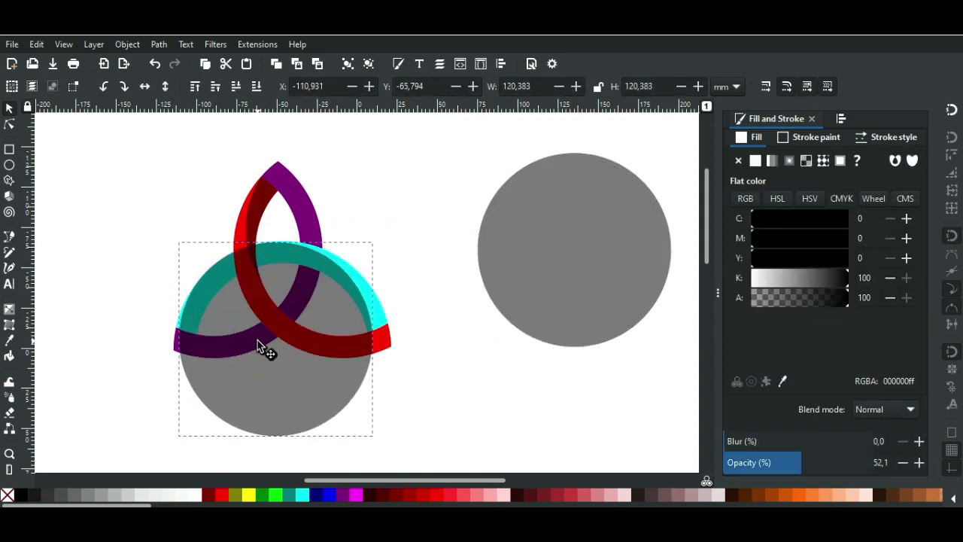
pyautogui.scroll(-3, 220, 293)
pyautogui.scroll(3, 256, 323)
pyautogui.moveTo(390, 344); pyautogui.dragTo(329, 300)
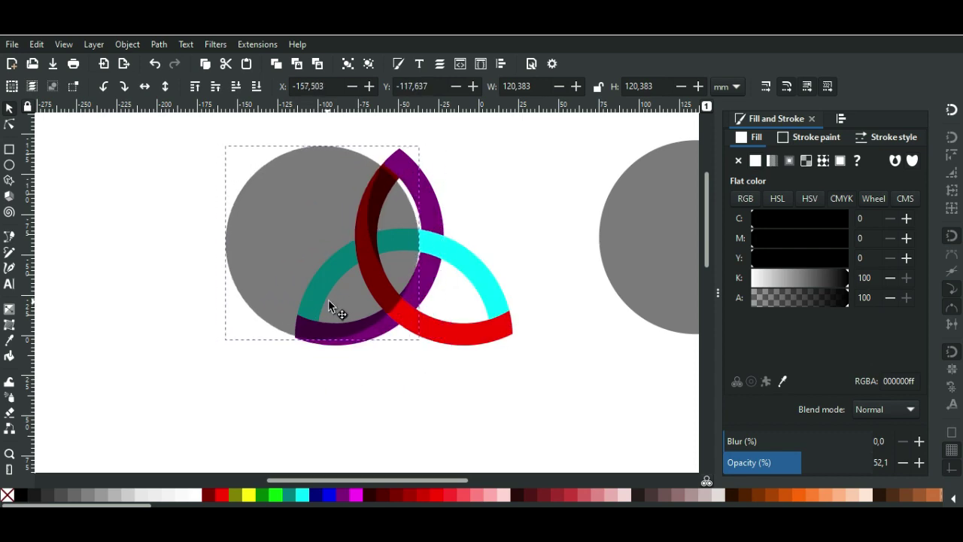
pyautogui.scroll(4, 333, 312)
pyautogui.scroll(-2, 361, 333)
# Cut the cyan arc's shadow piece by intersecting it with the repositioned grey circle
pyautogui.click(565, 332)
pyautogui.click(159, 44)
pyautogui.scroll(-3, 338, 273)
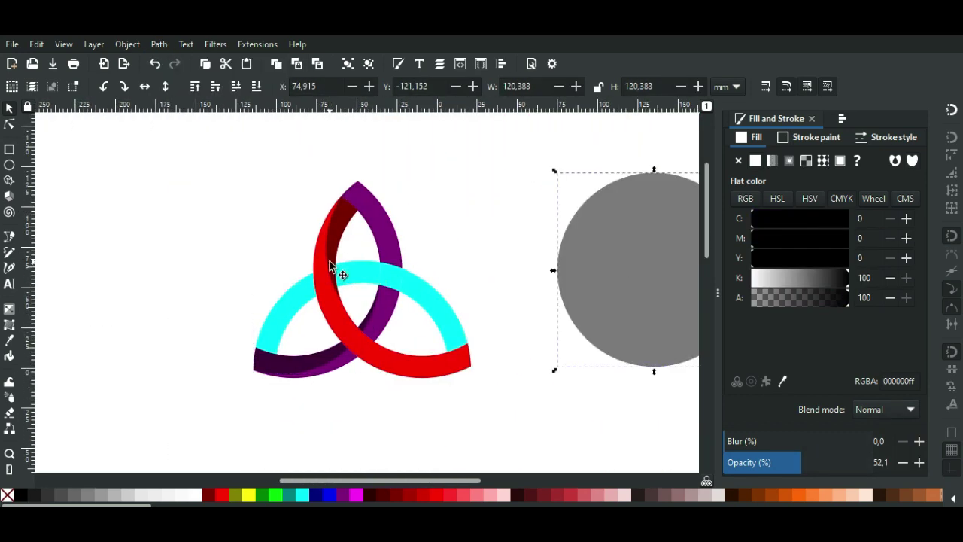
pyautogui.moveTo(475, 253); pyautogui.dragTo(284, 285)
pyautogui.scroll(2, 285, 285)
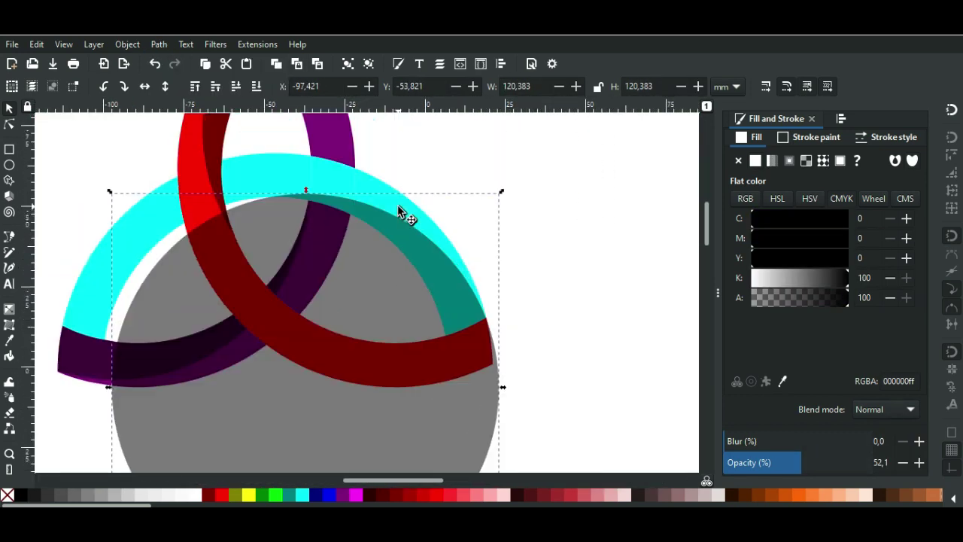
pyautogui.click(402, 213)
pyautogui.scroll(1, 401, 213)
pyautogui.scroll(-1, 441, 190)
pyautogui.scroll(2, 444, 192)
pyautogui.click(159, 44)
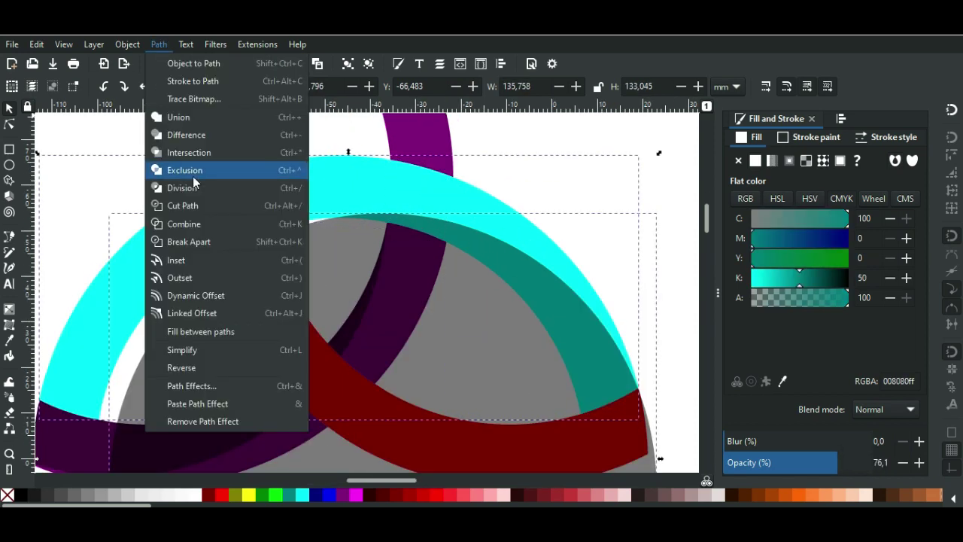
pyautogui.click(194, 168)
# Select the pink reference design
pyautogui.scroll(-1, 405, 223)
pyautogui.scroll(-2, 405, 223)
pyautogui.press('Escape')
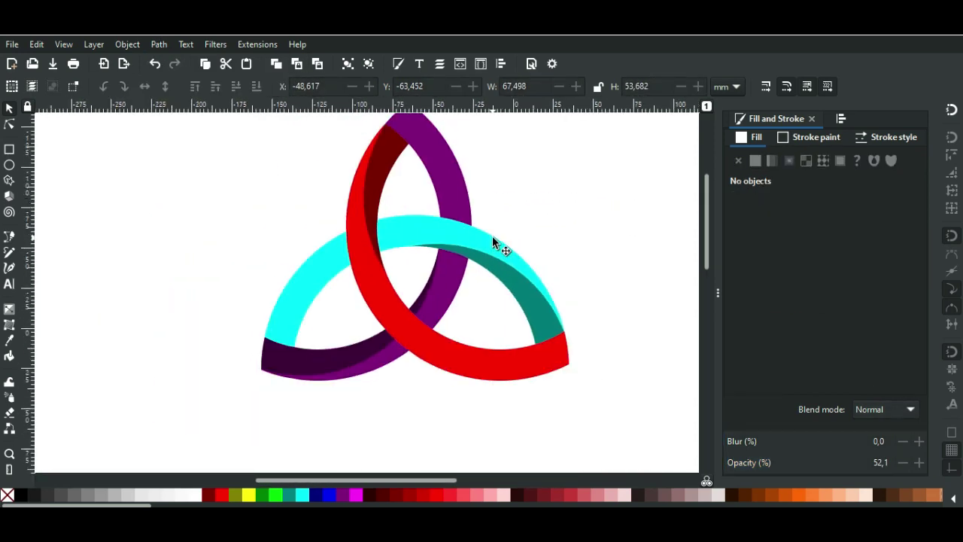
pyautogui.scroll(-2, 495, 258)
pyautogui.click(583, 272)
pyautogui.scroll(4, 533, 309)
# Move the pink reference design above the triquetra
pyautogui.scroll(-2, 535, 288)
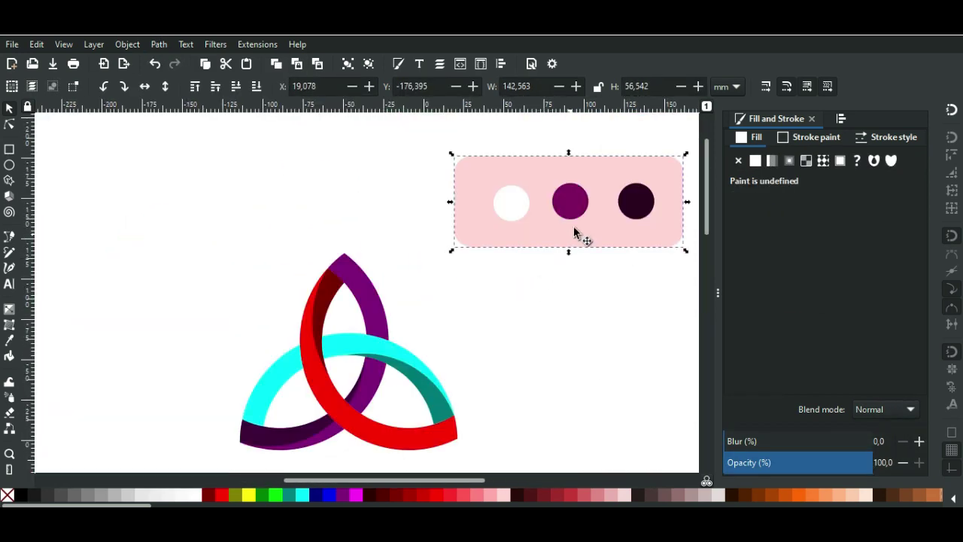
pyautogui.moveTo(577, 233); pyautogui.dragTo(360, 194)
pyautogui.press('Escape')
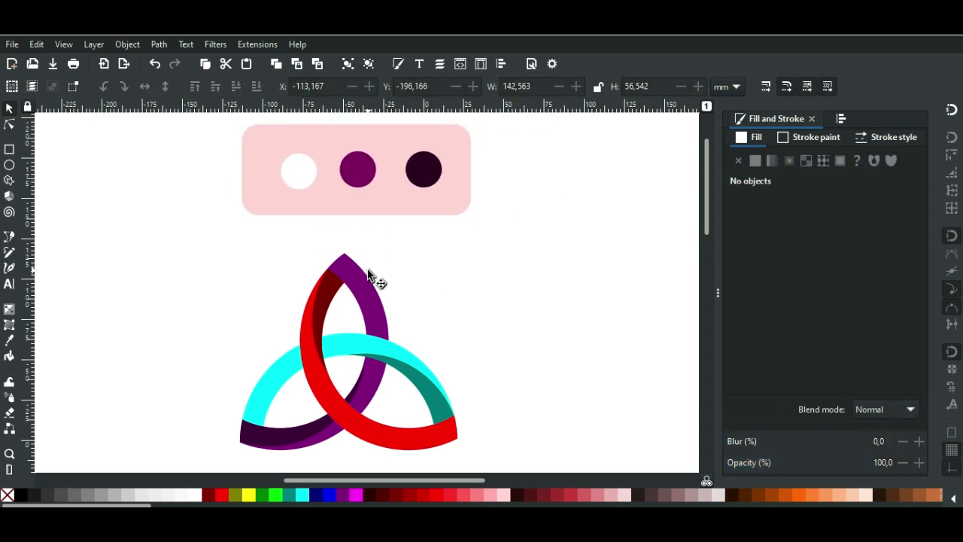
pyautogui.scroll(1, 365, 264)
pyautogui.scroll(2, 366, 265)
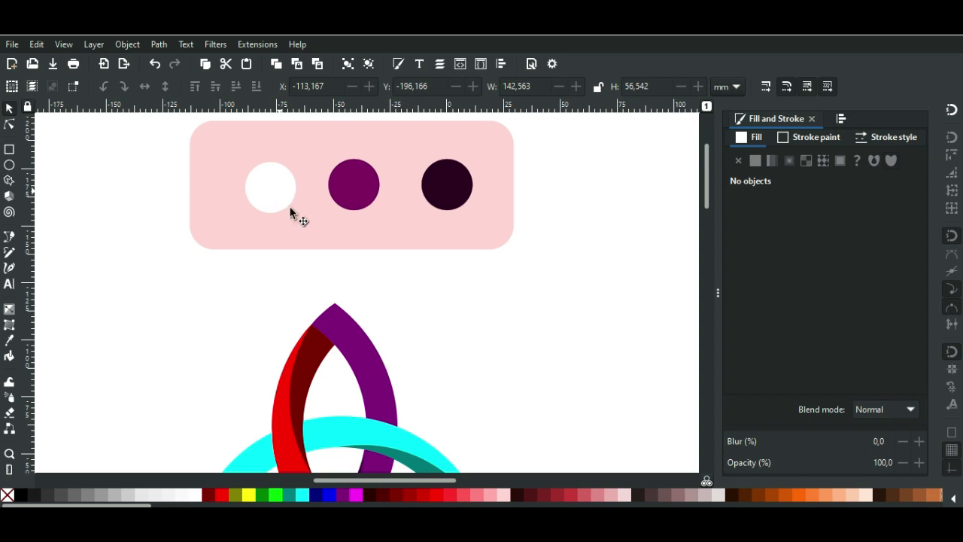
pyautogui.scroll(-2, 399, 293)
pyautogui.scroll(-2, 413, 296)
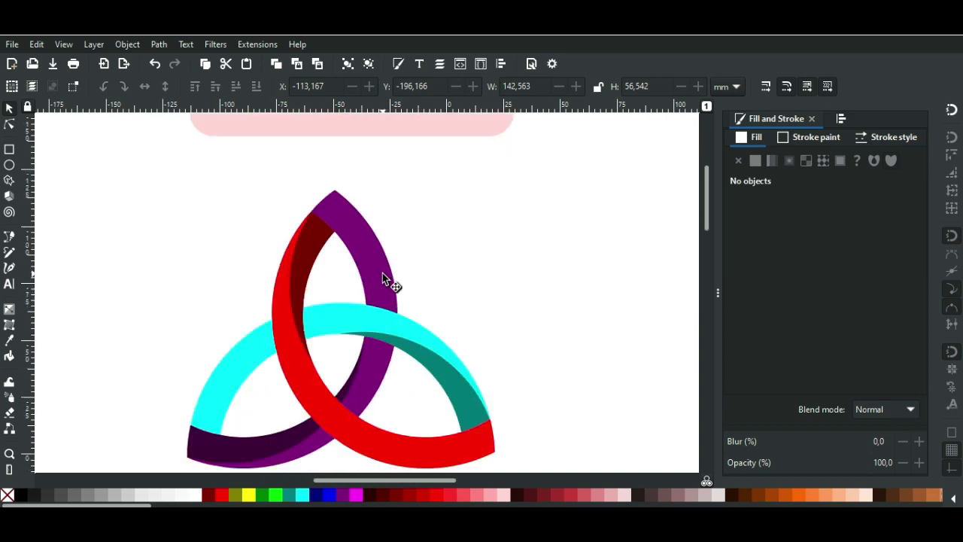
# Recolour the purple arc with the reference's middle purple dot using the Dropper
pyautogui.click(388, 280)
pyautogui.scroll(2, 487, 265)
pyautogui.press('d')
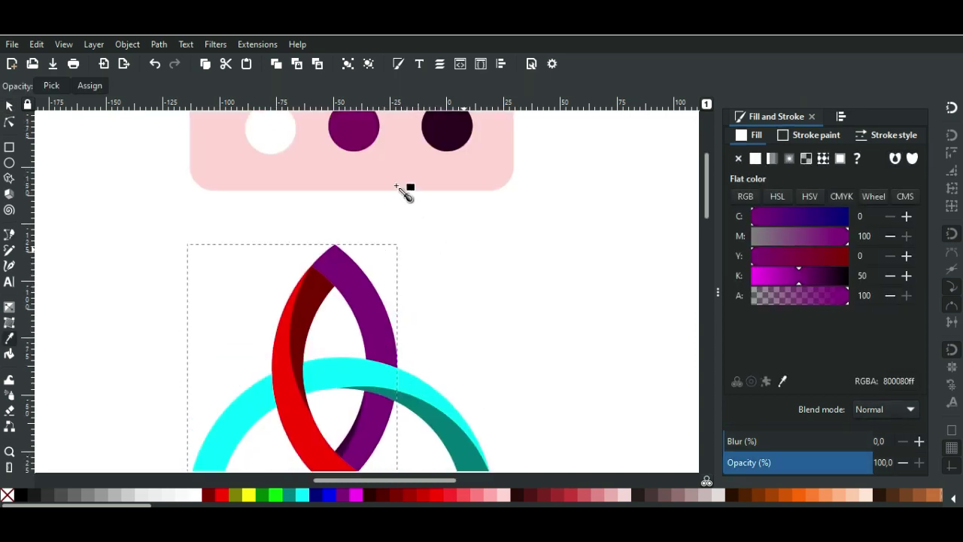
pyautogui.click(9, 108)
pyautogui.scroll(-4, 406, 296)
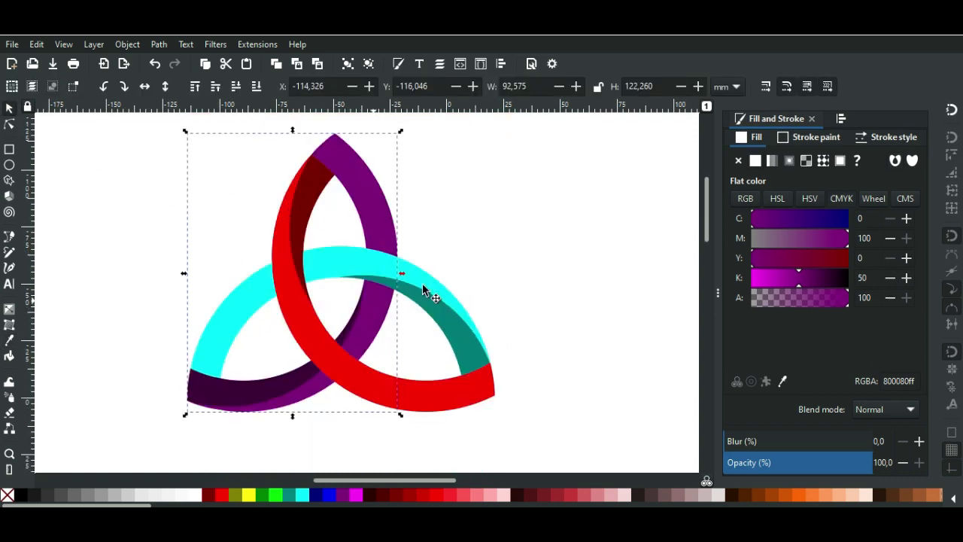
pyautogui.click(457, 231)
pyautogui.scroll(4, 412, 235)
pyautogui.click(380, 259)
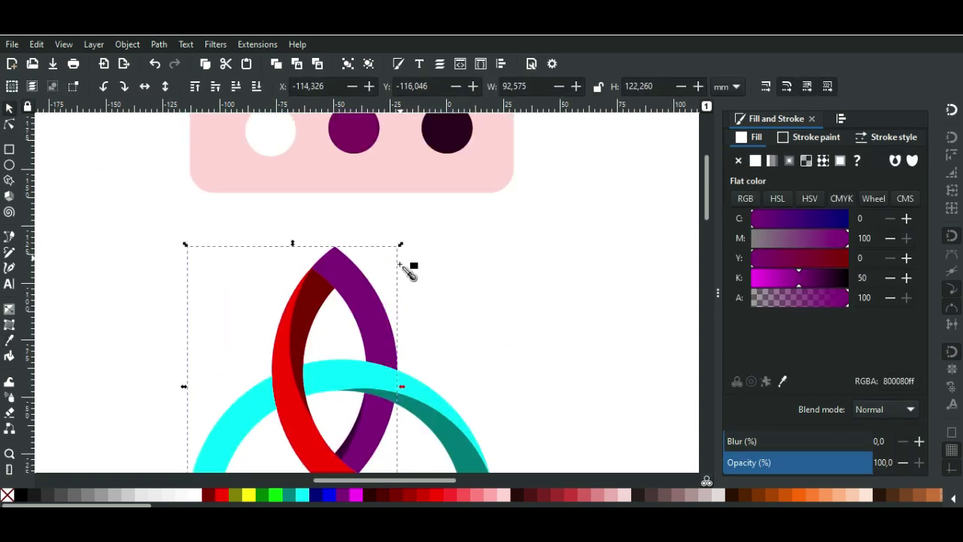
pyautogui.press('d')
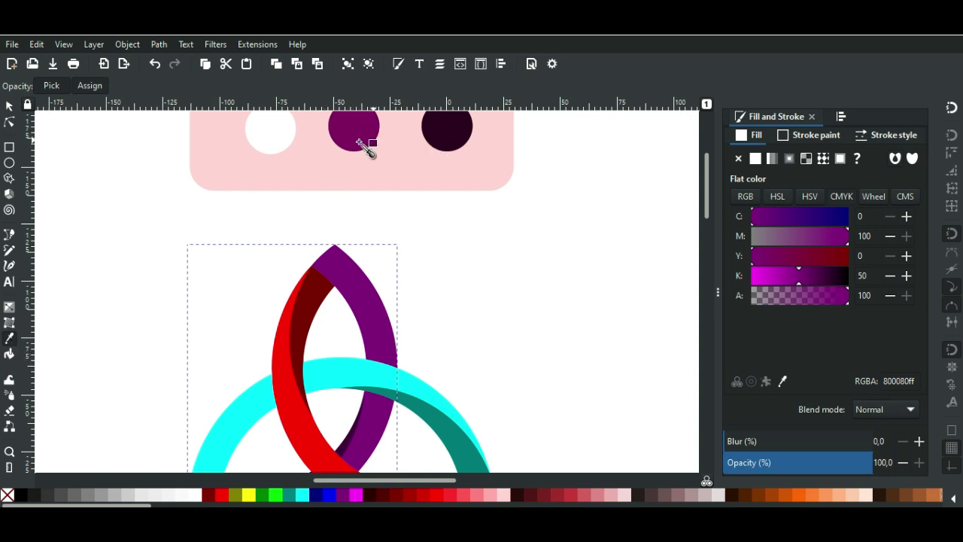
pyautogui.click(353, 140)
# Give the cyan arc the same reference purple with the Dropper
pyautogui.click(8, 110)
pyautogui.scroll(-2, 92, 178)
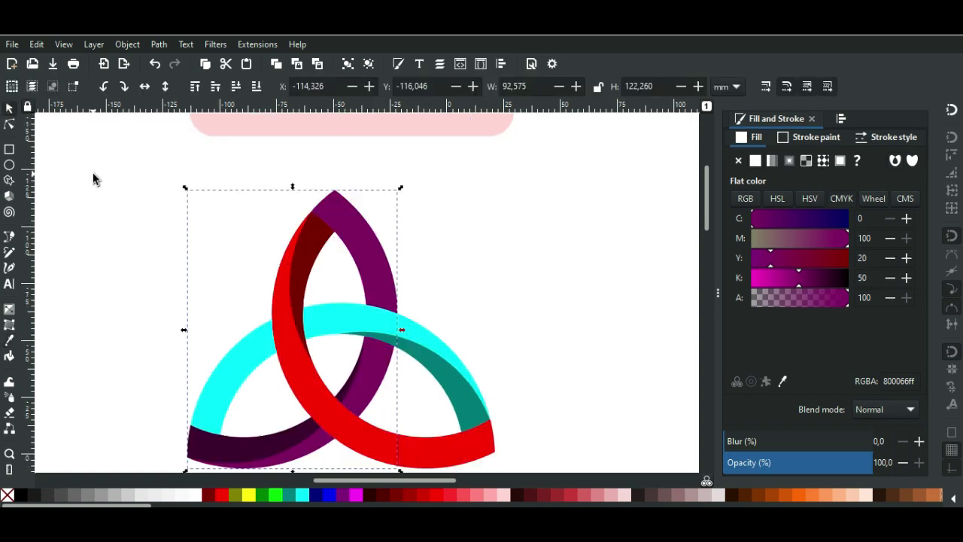
pyautogui.scroll(-2, 93, 179)
pyautogui.click(245, 315)
pyautogui.scroll(2, 265, 301)
pyautogui.press('d')
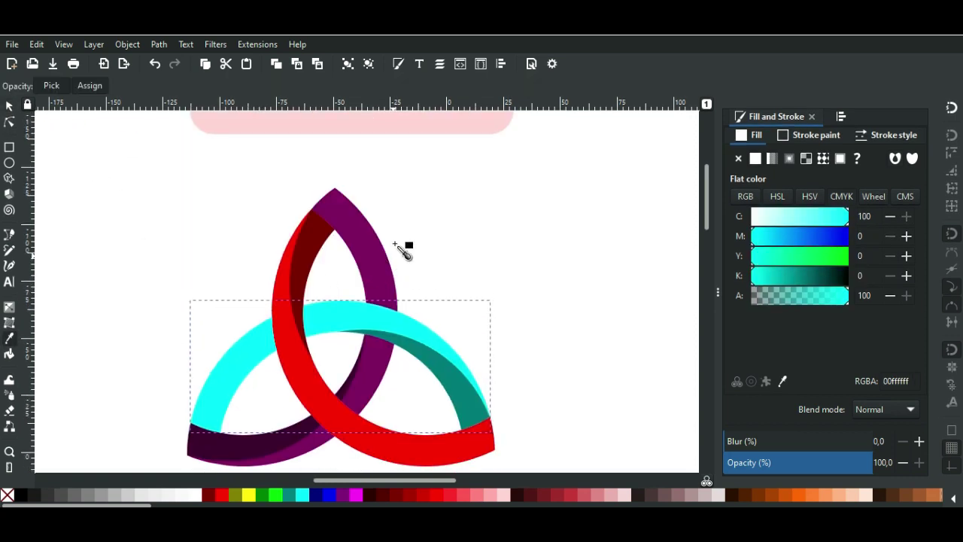
pyautogui.click(380, 254)
pyautogui.click(9, 108)
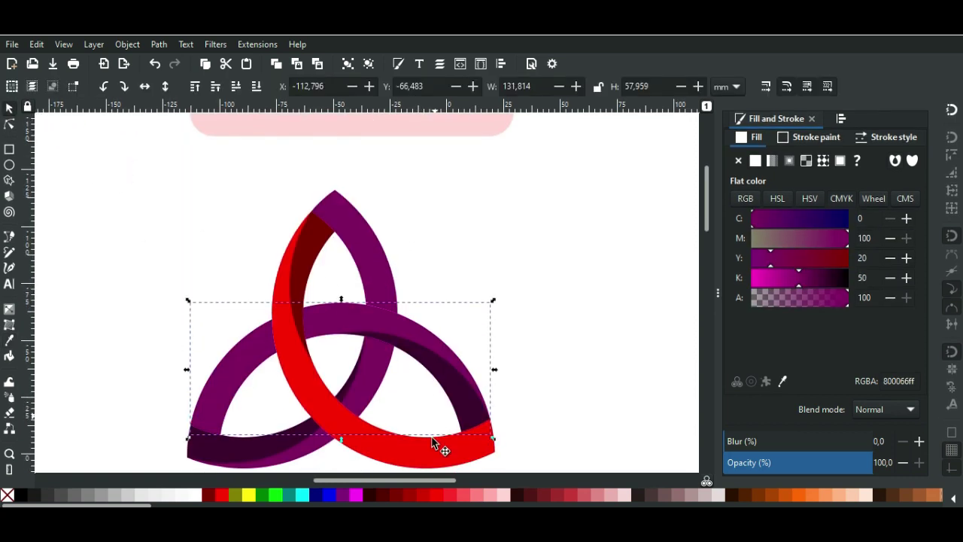
# Give the red arc the reference purple as well
pyautogui.click(429, 445)
pyautogui.press('d')
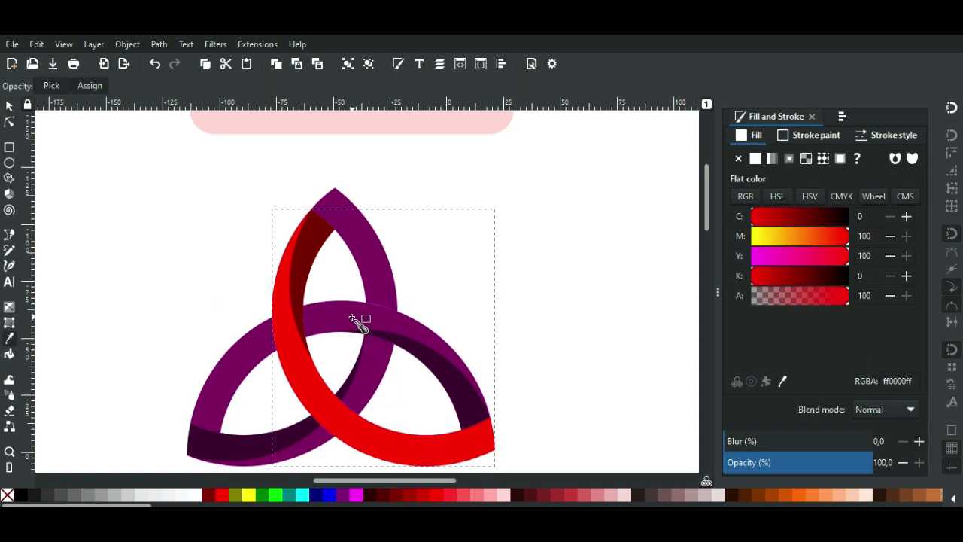
pyautogui.click(358, 325)
pyautogui.click(9, 108)
pyautogui.click(249, 249)
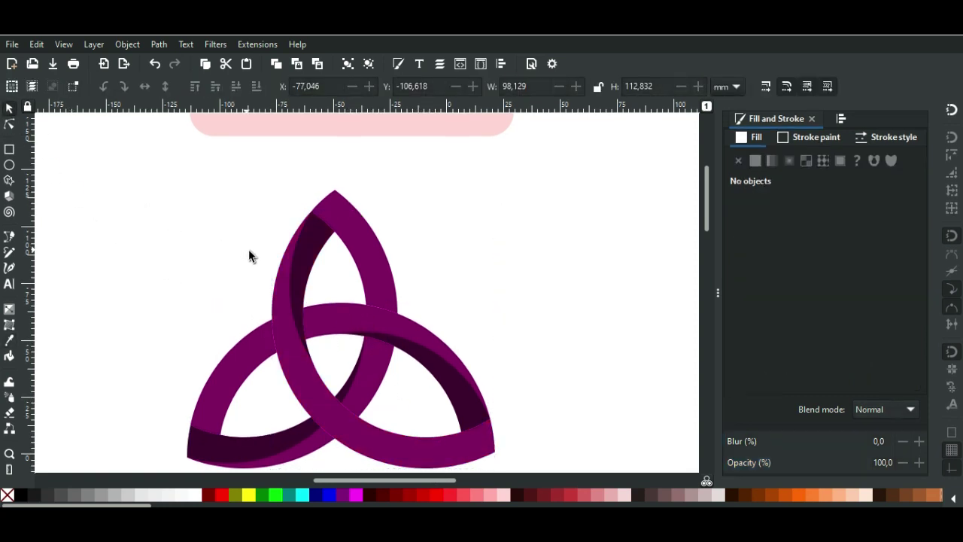
pyautogui.scroll(2, 322, 292)
# Fill the three shadow pieces with the darkest palette circle's colour at 100% opacity
pyautogui.click(325, 295)
pyautogui.scroll(-2, 327, 300)
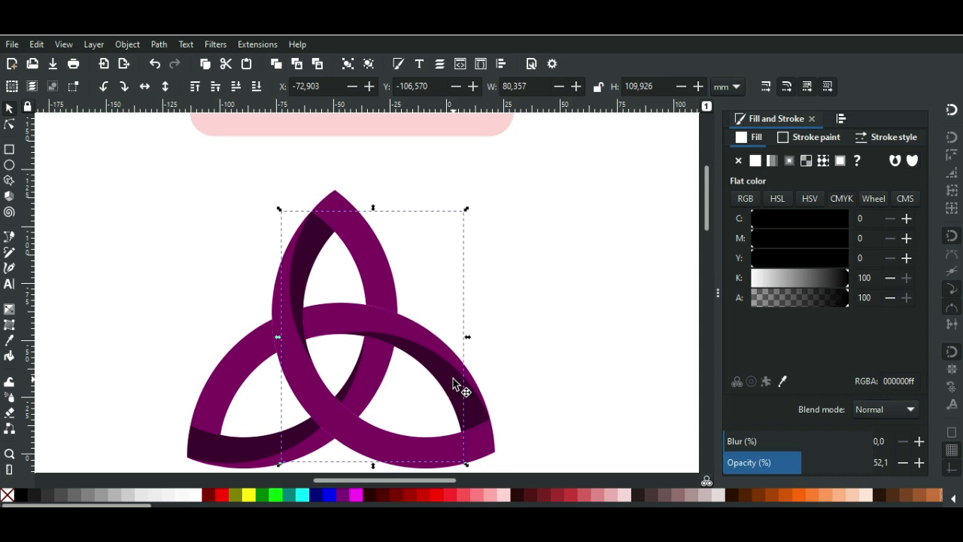
pyautogui.keyDown('shift'); pyautogui.click(452, 384); pyautogui.keyUp('shift')
pyautogui.keyDown('shift'); pyautogui.click(223, 451); pyautogui.keyUp('shift')
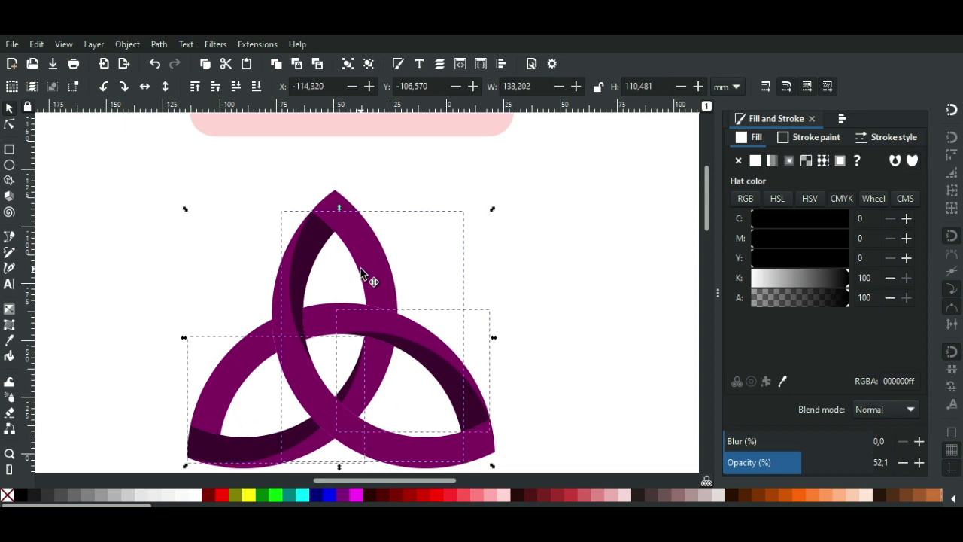
pyautogui.scroll(2, 362, 273)
pyautogui.press('d')
pyautogui.click(448, 140)
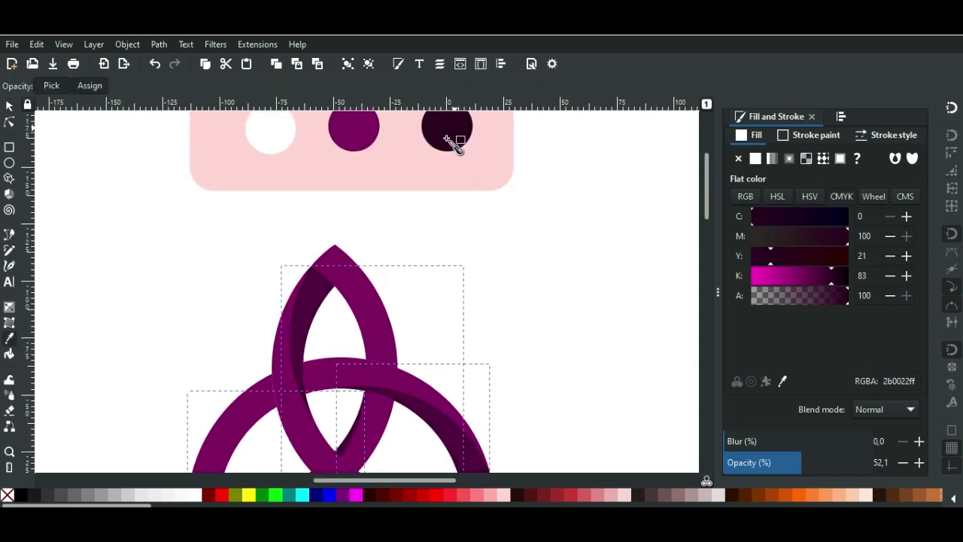
pyautogui.moveTo(796, 467); pyautogui.dragTo(950, 475)
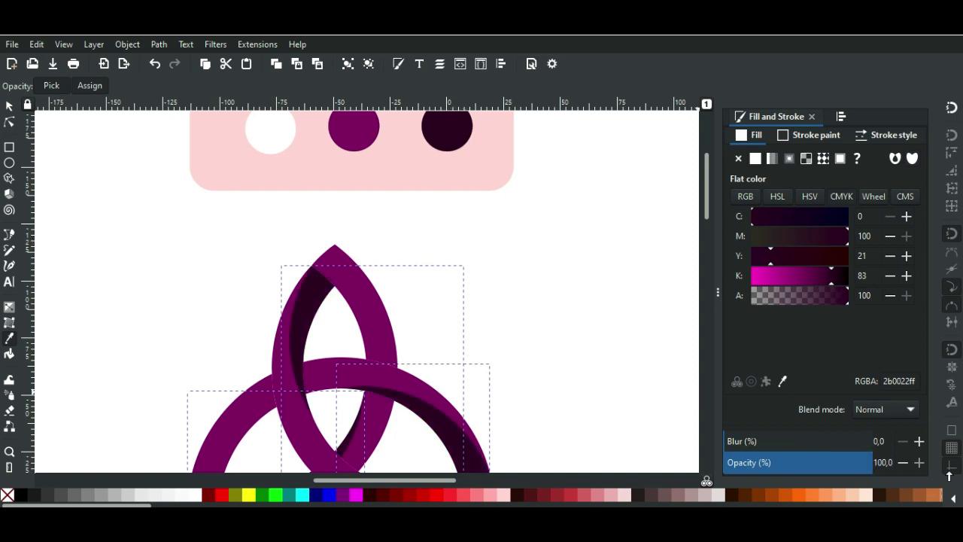
# Deselect, then rubber-band select all the pieces of the knot
pyautogui.press('s')
pyautogui.press('Escape')
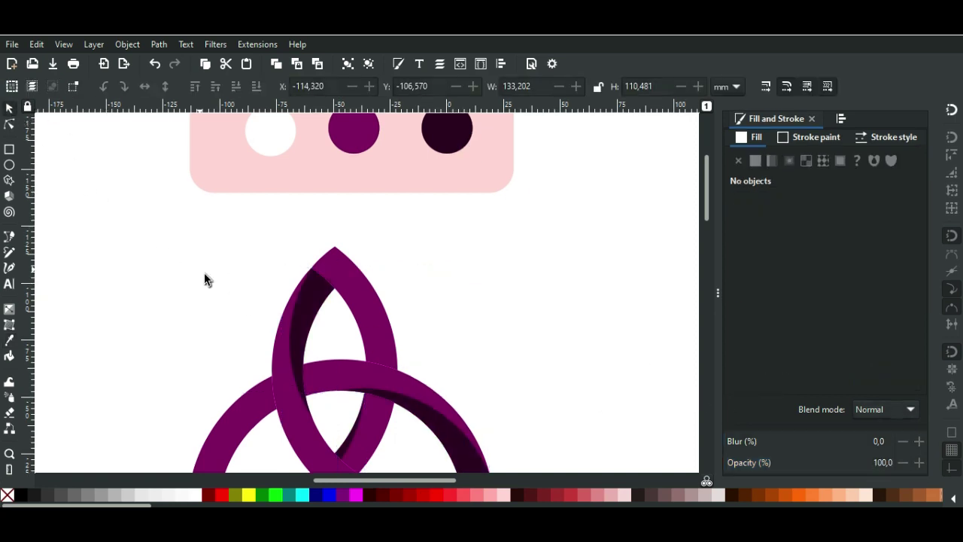
pyautogui.scroll(-2, 205, 277)
pyautogui.moveTo(371, 419); pyautogui.dragTo(433, 435)
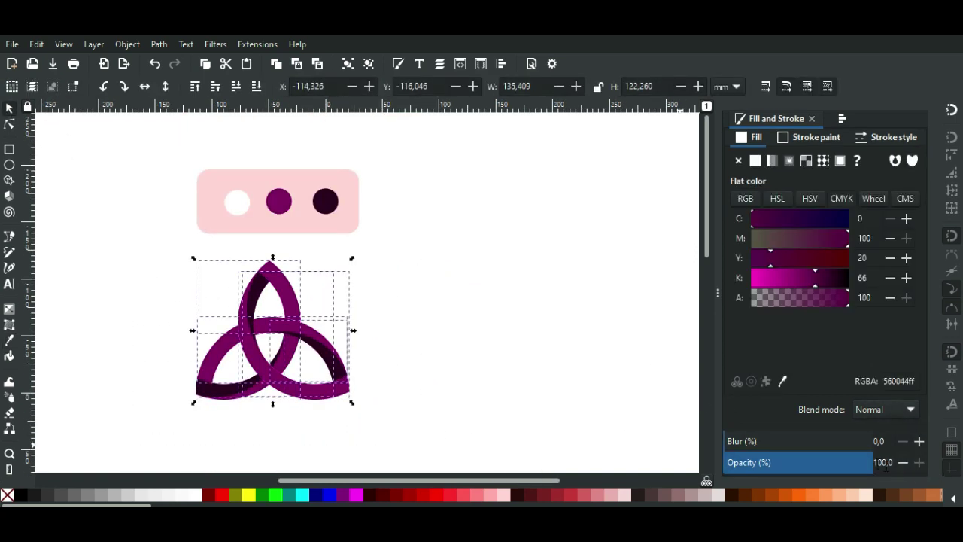
# Switch the knot bands' fills to purple linear gradients from the gradient list
pyautogui.scroll(1, 421, 297)
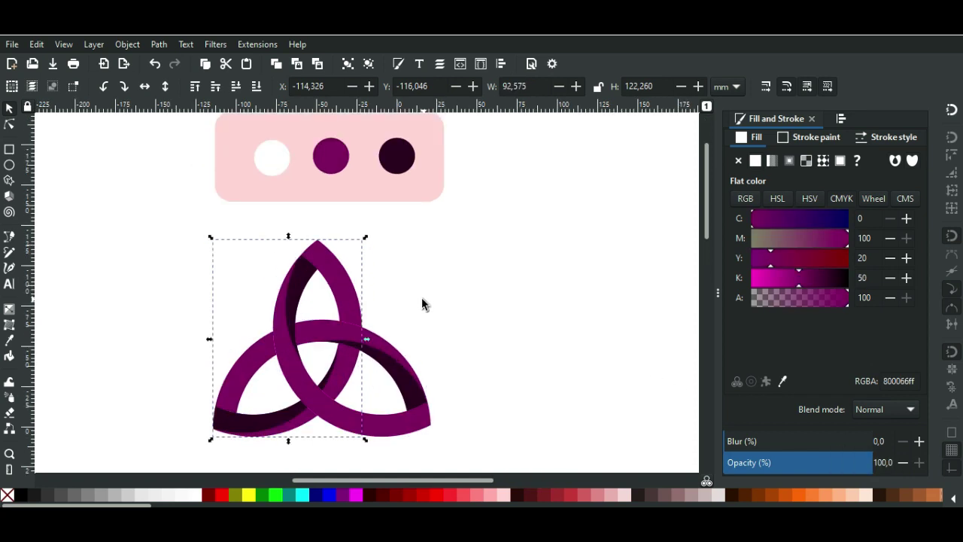
pyautogui.click(421, 297)
pyautogui.click(354, 303)
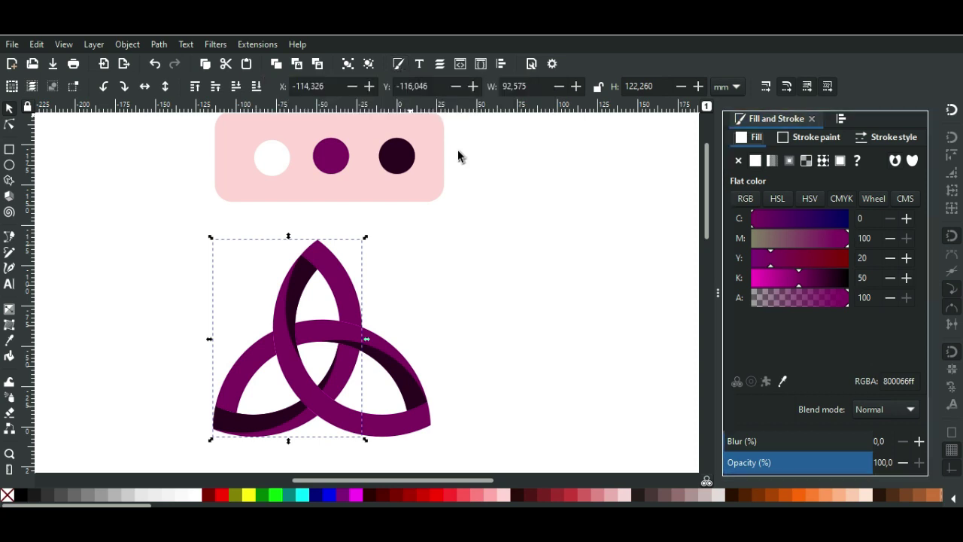
pyautogui.click(772, 160)
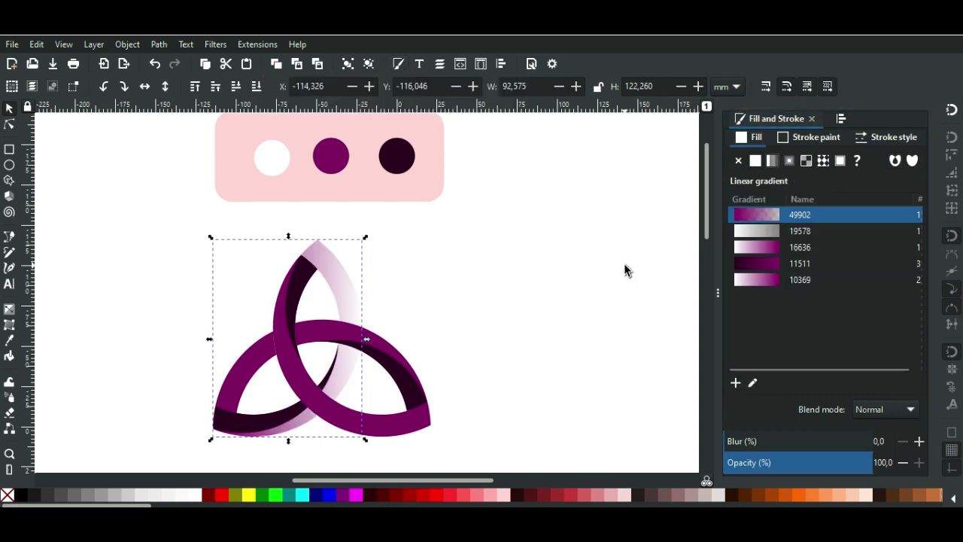
pyautogui.click(762, 249)
pyautogui.press('Tab')
pyautogui.click(799, 279)
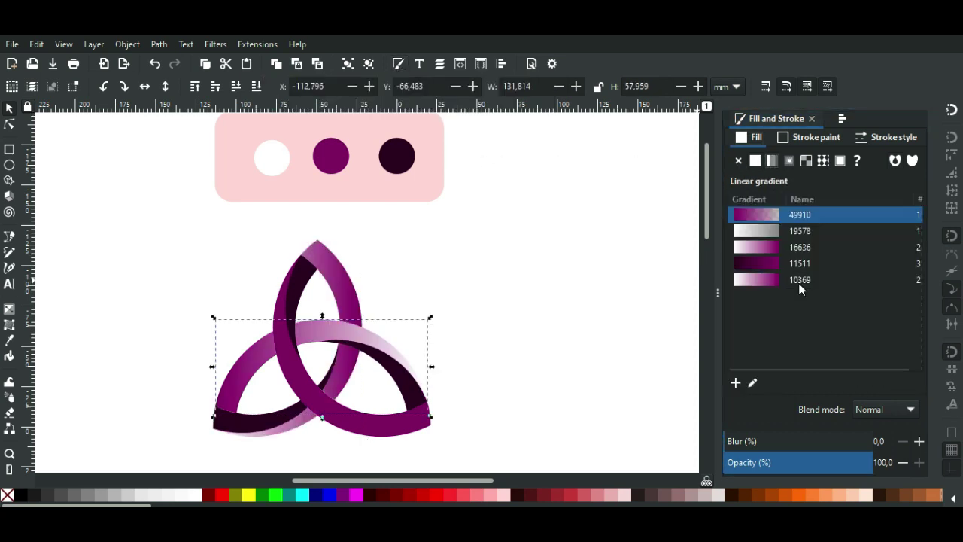
pyautogui.press('Tab')
pyautogui.click(772, 160)
# Redraw the bands' gradient directions with the Gradient tool
pyautogui.press('g')
pyautogui.click(259, 360)
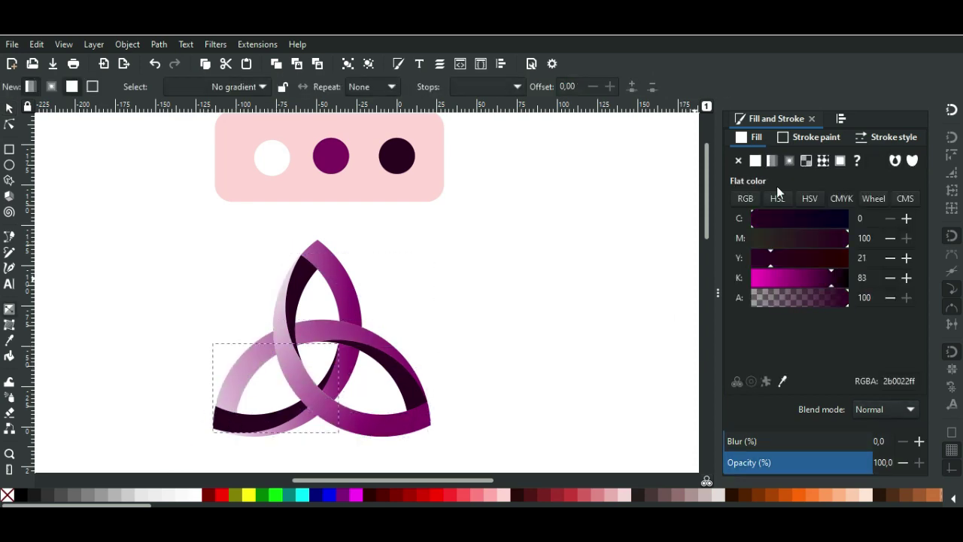
pyautogui.moveTo(282, 342); pyautogui.dragTo(359, 275)
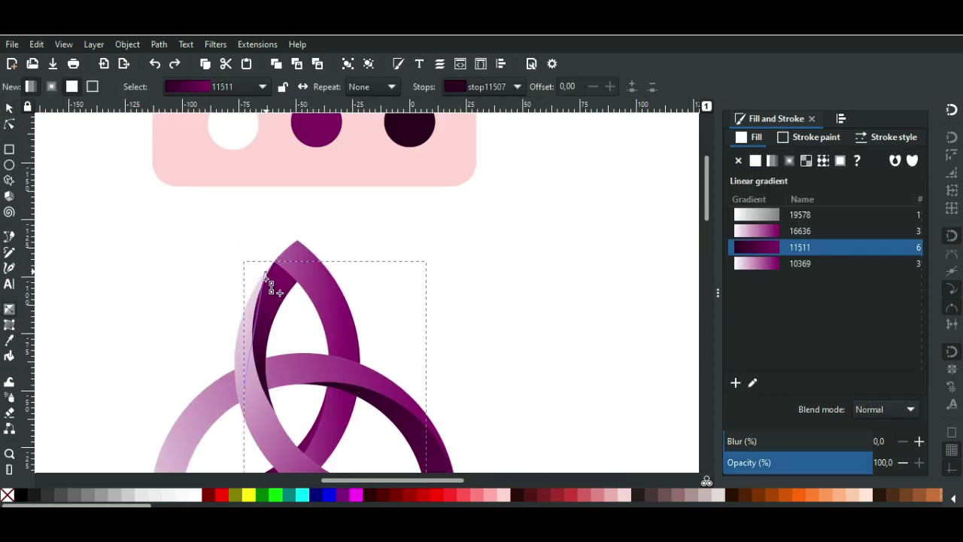
pyautogui.moveTo(264, 290); pyautogui.dragTo(462, 176)
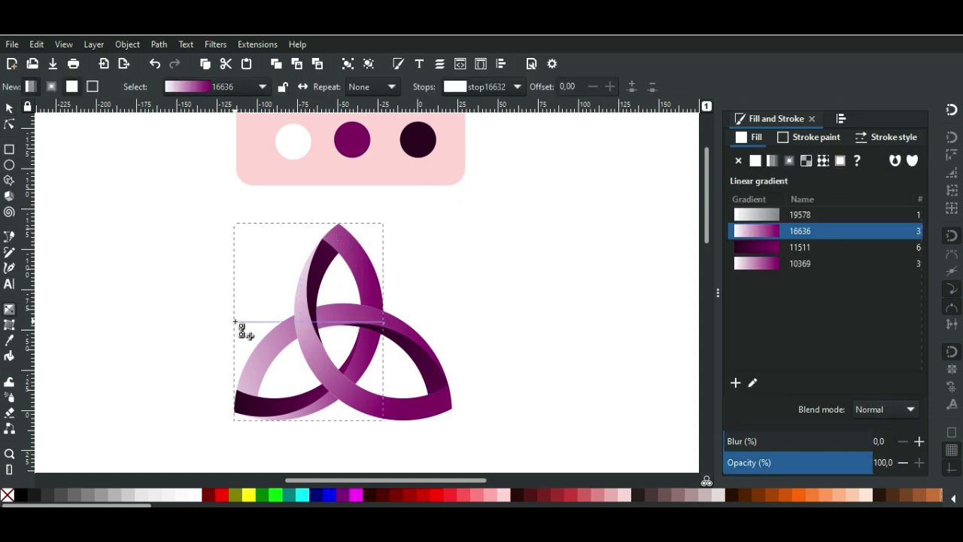
pyautogui.moveTo(239, 323)
pyautogui.mouseDown()
pyautogui.moveTo(386, 323)
pyautogui.moveTo(338, 225)
pyautogui.moveTo(456, 241)
pyautogui.mouseUp()
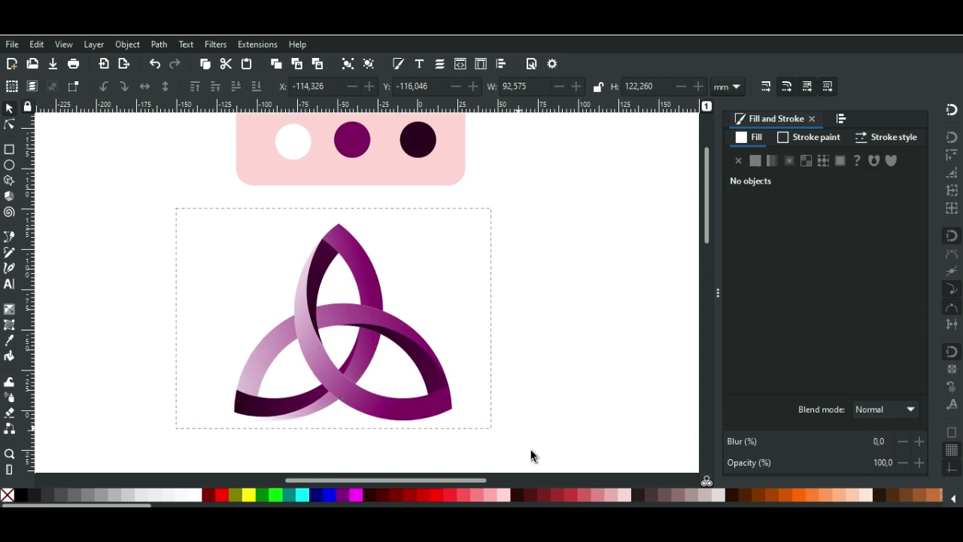
# Group all the knot pieces with Ctrl+G and rotate the group clockwise
pyautogui.moveTo(276, 311); pyautogui.dragTo(545, 464)
pyautogui.hotkey('ctrl', 'g')
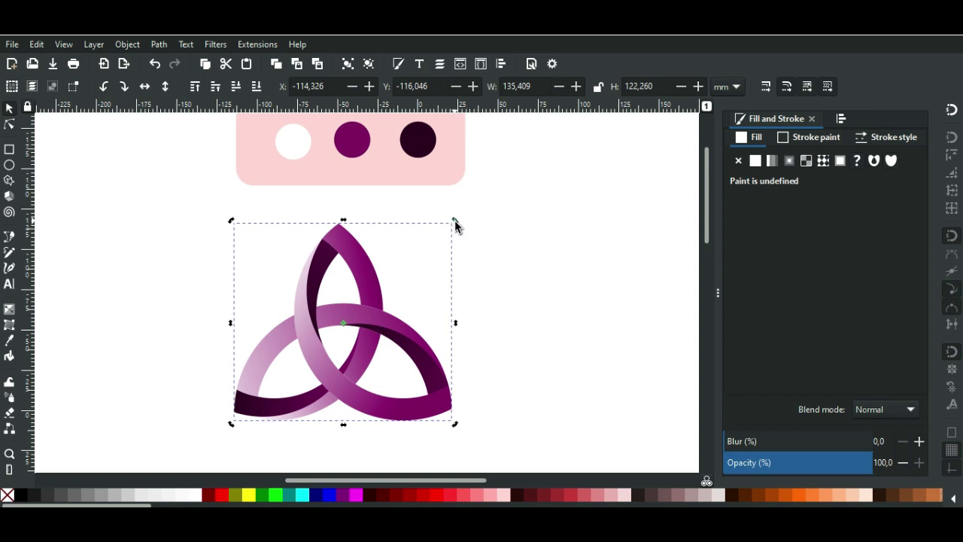
pyautogui.moveTo(456, 226)
pyautogui.mouseDown()
pyautogui.moveTo(413, 419)
pyautogui.moveTo(485, 379)
pyautogui.mouseUp()
pyautogui.click(472, 365)
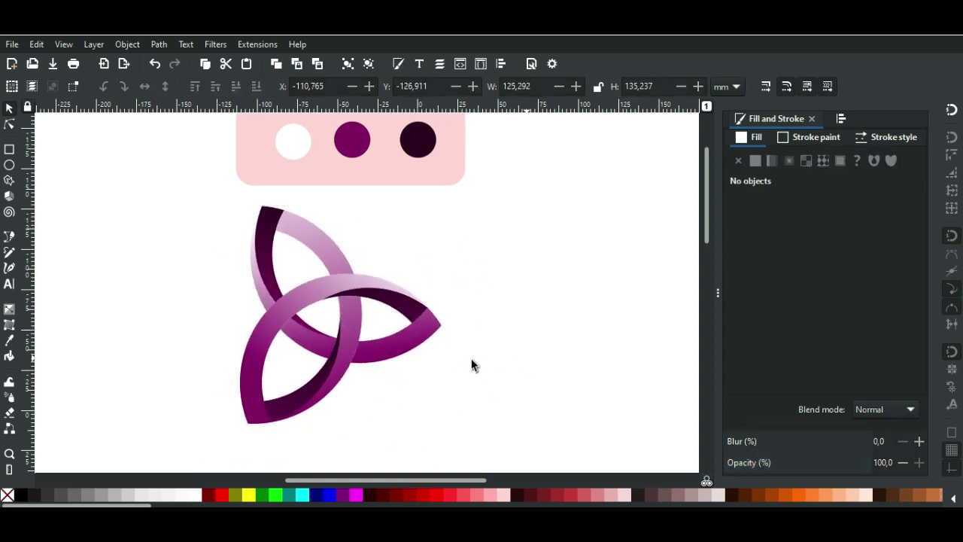
pyautogui.click(350, 297)
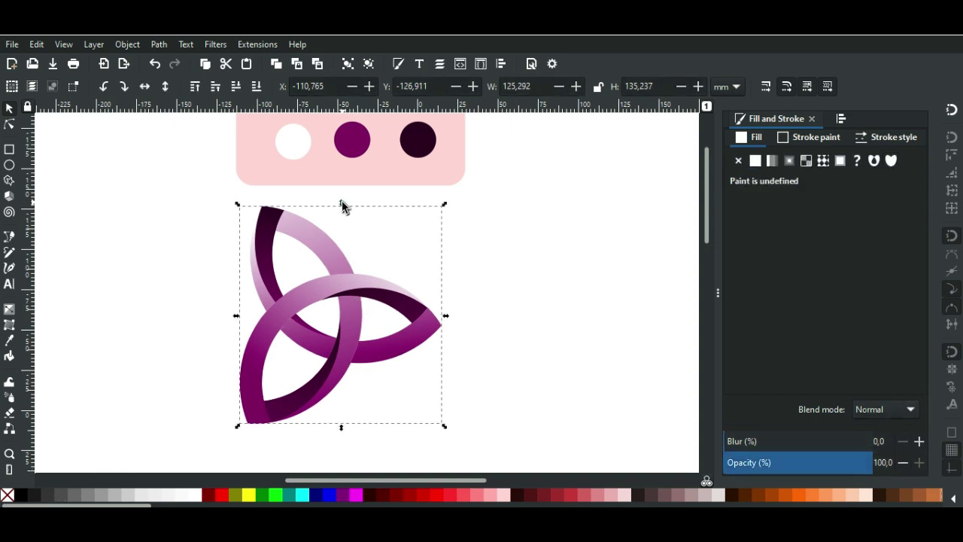
# Flatten the knot copy, fill it black and lower it behind the purple knot
pyautogui.moveTo(342, 244); pyautogui.dragTo(318, 334)
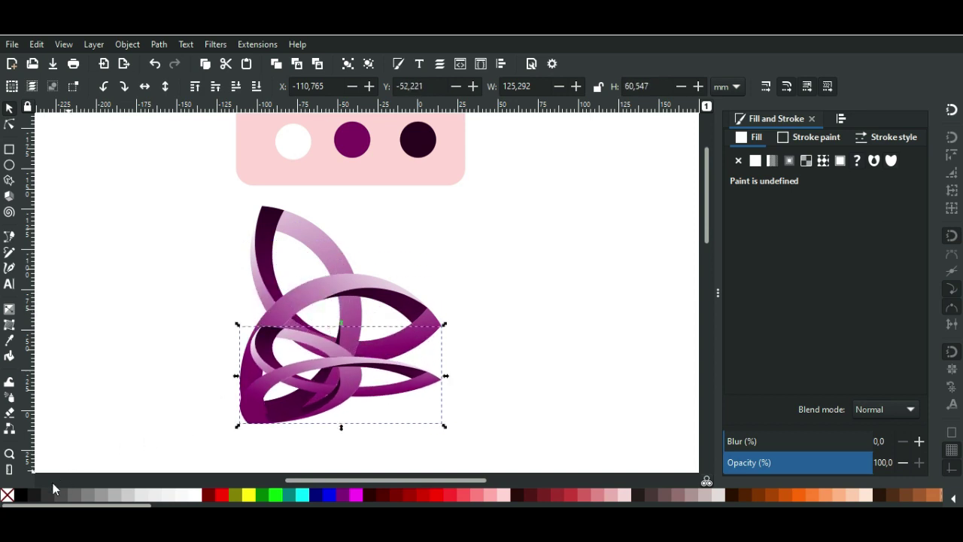
pyautogui.click(21, 495)
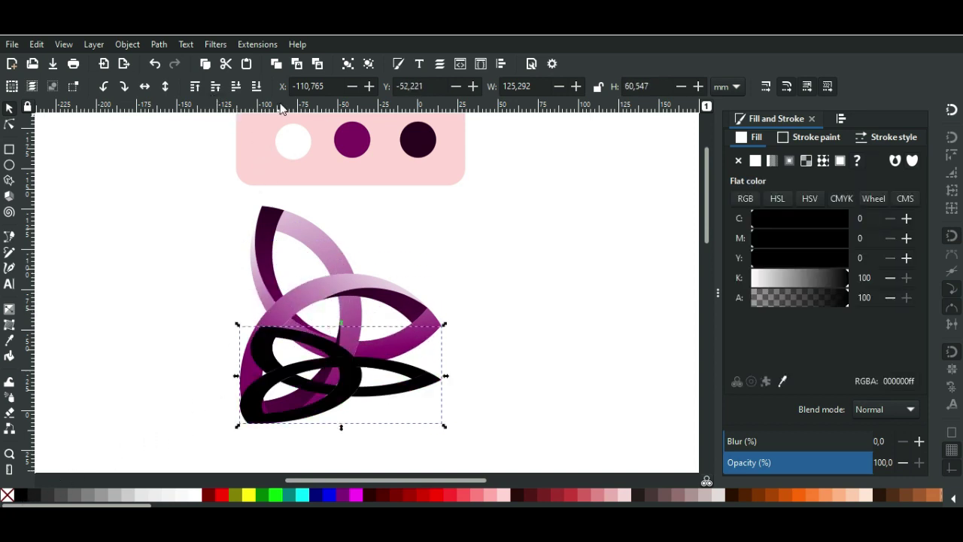
pyautogui.click(257, 86)
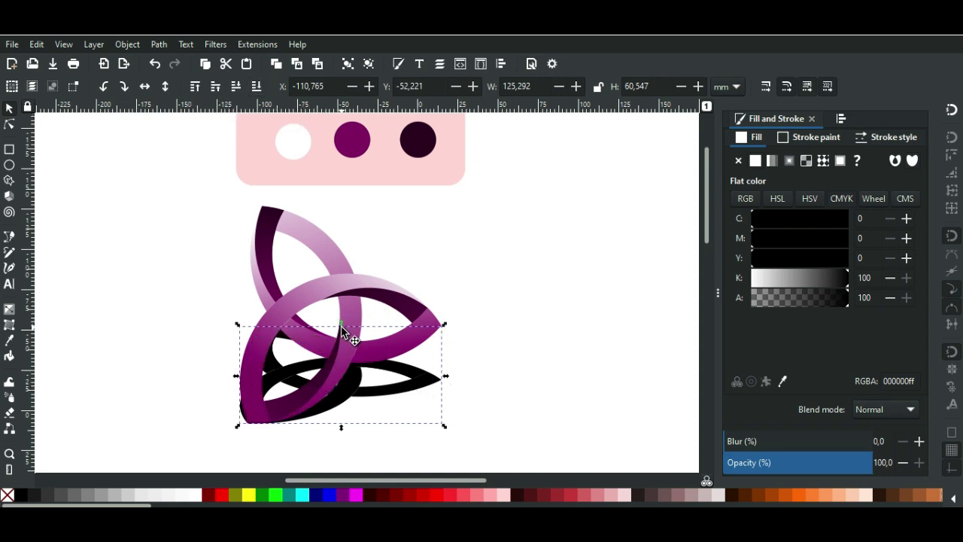
pyautogui.moveTo(341, 324); pyautogui.dragTo(341, 373)
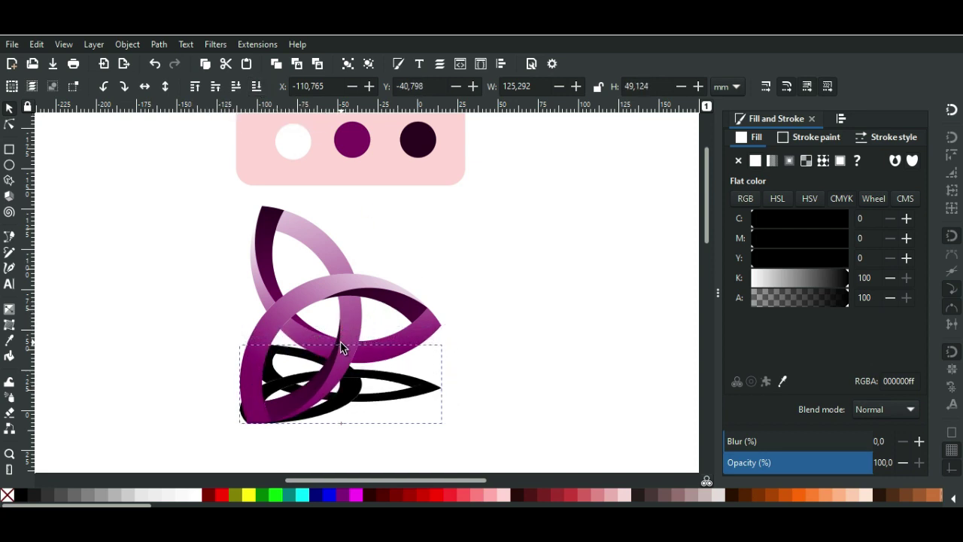
# Blur the black shadow about 30% and lower its opacity to roughly 74%
pyautogui.click(735, 442)
pyautogui.moveTo(734, 442)
pyautogui.mouseDown()
pyautogui.moveTo(799, 442)
pyautogui.moveTo(825, 464)
pyautogui.moveTo(769, 442)
pyautogui.moveTo(803, 465)
pyautogui.moveTo(834, 465)
pyautogui.mouseUp()
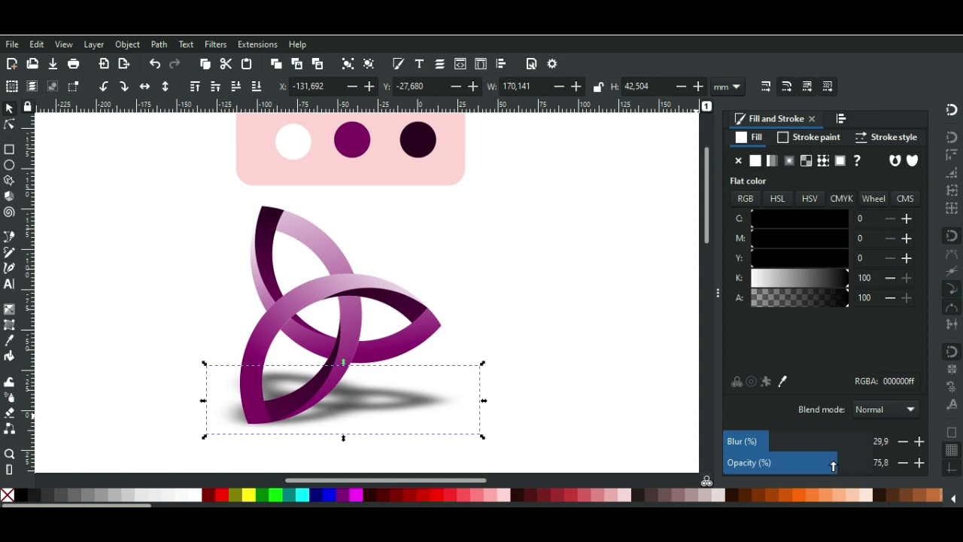
pyautogui.click(576, 335)
pyautogui.scroll(-2, 515, 333)
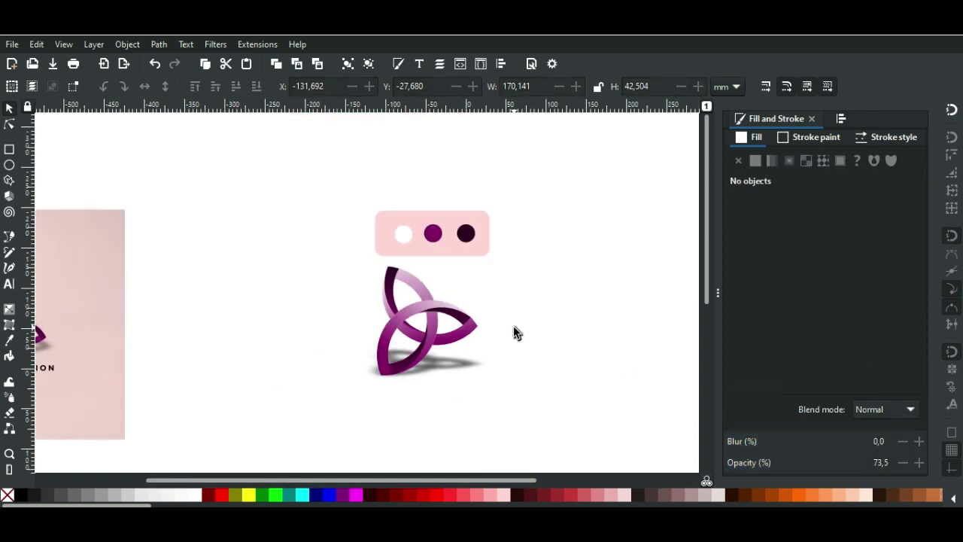
pyautogui.scroll(-2, 501, 325)
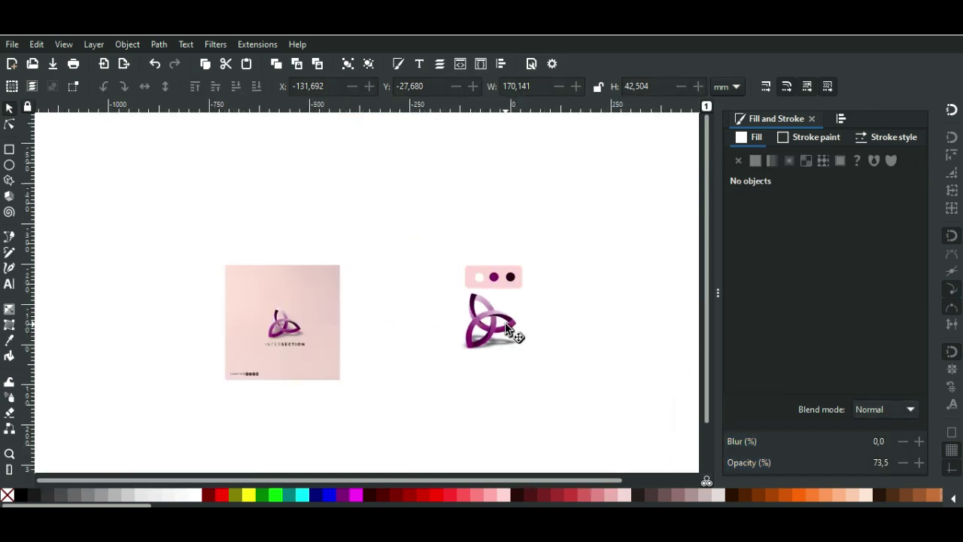
pyautogui.scroll(2, 505, 324)
pyautogui.scroll(1, 505, 323)
pyautogui.scroll(1, 505, 323)
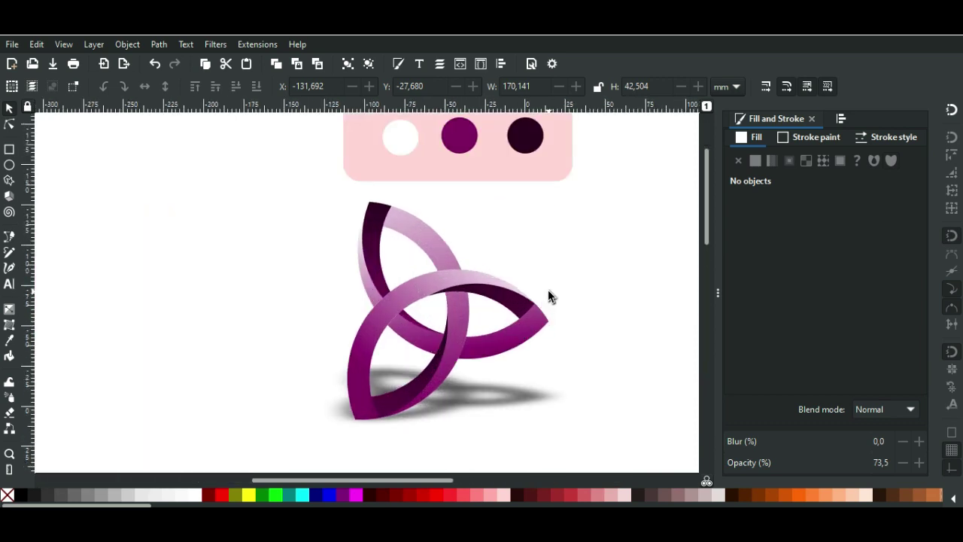
pyautogui.hscroll(2, 547, 296)
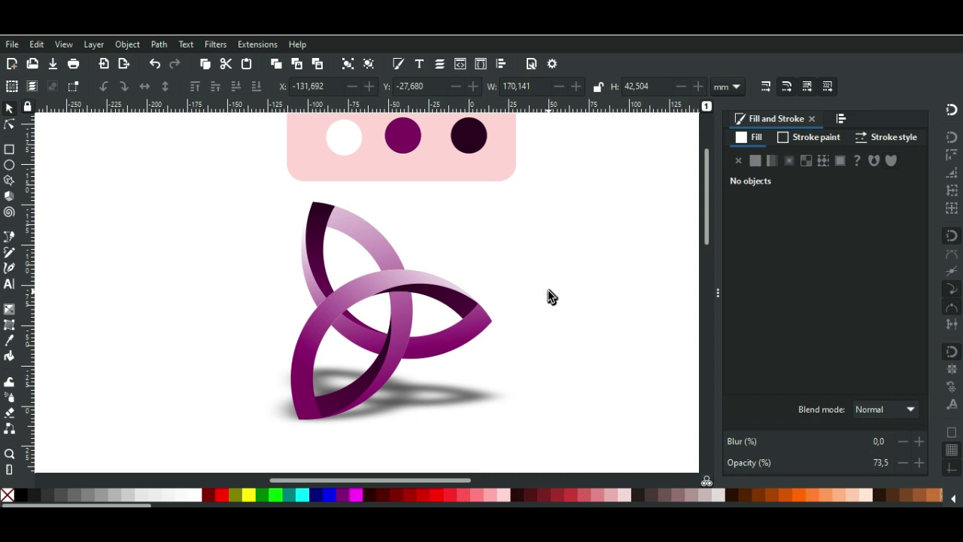